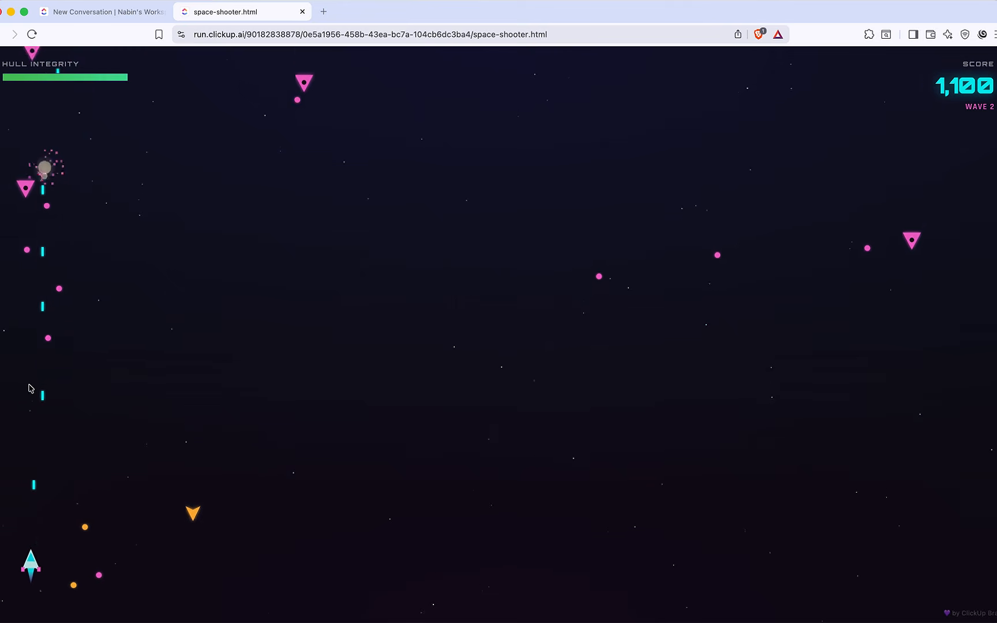
Restart the space shooter and steer the ship from side to side to shoot enemies and dodge their fire.
key("super+r")
key("Left")
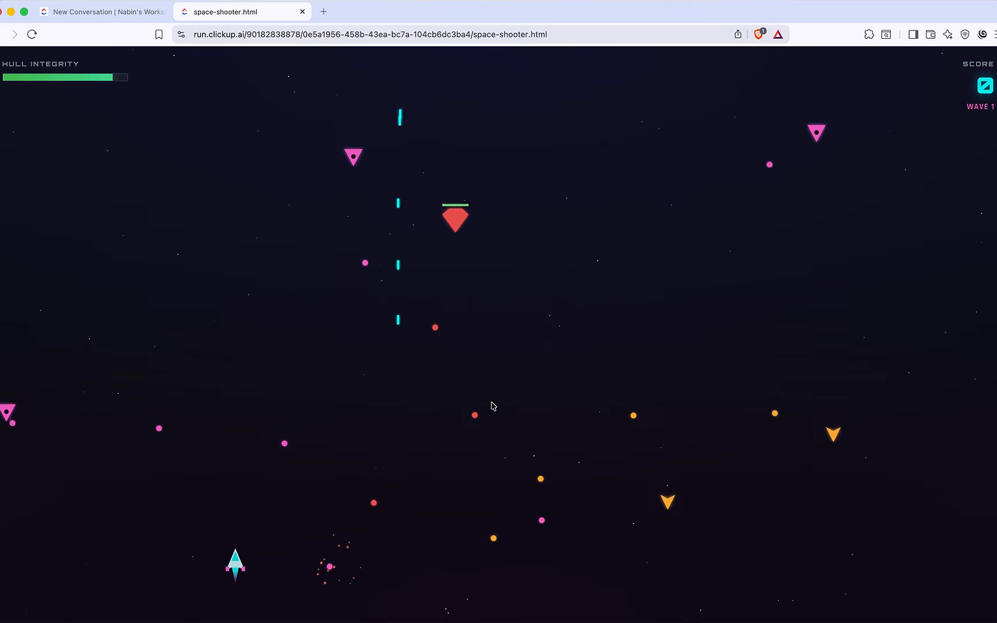
key("Right")
key("Right")
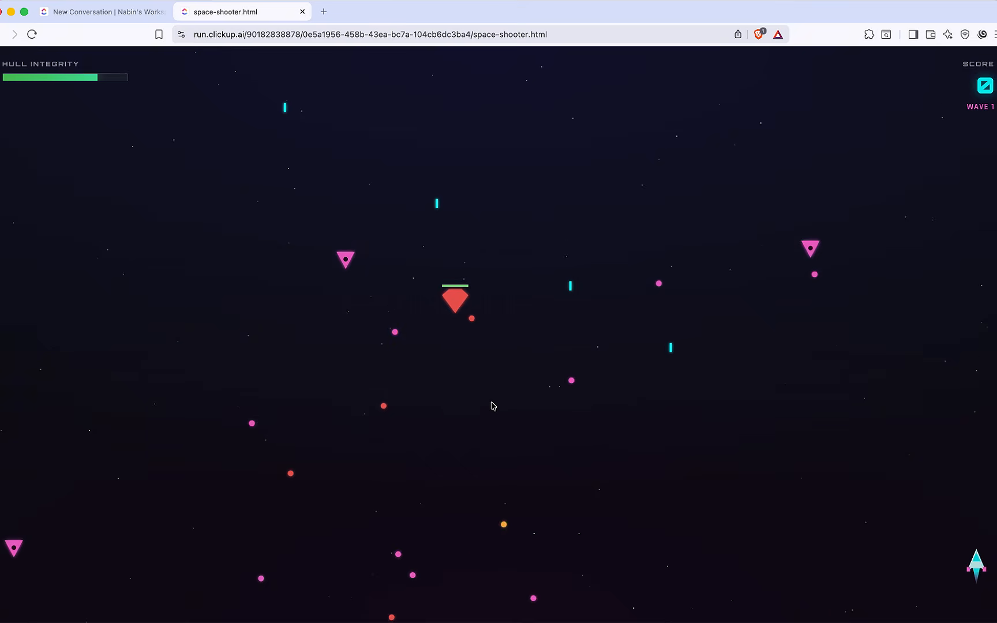
key("Left")
key("Left")
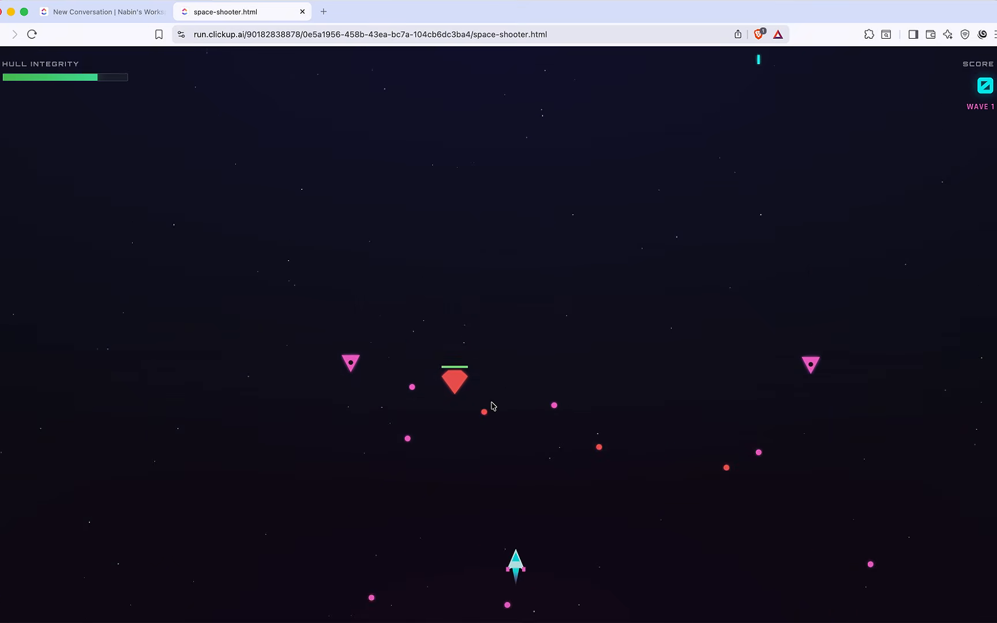
key("Right")
key("Left")
key("Right")
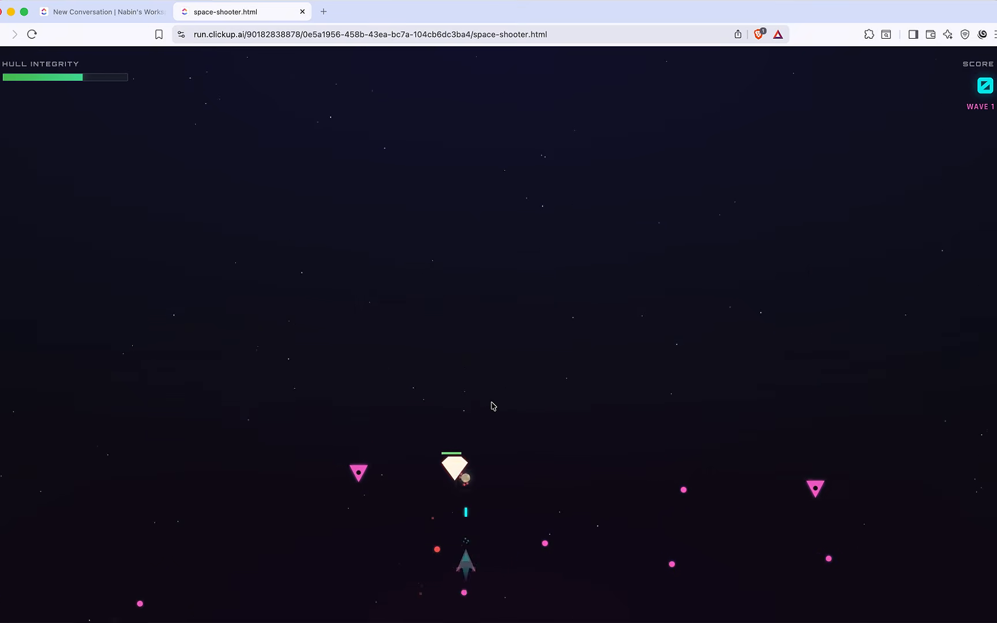
key("Right")
key("Right")
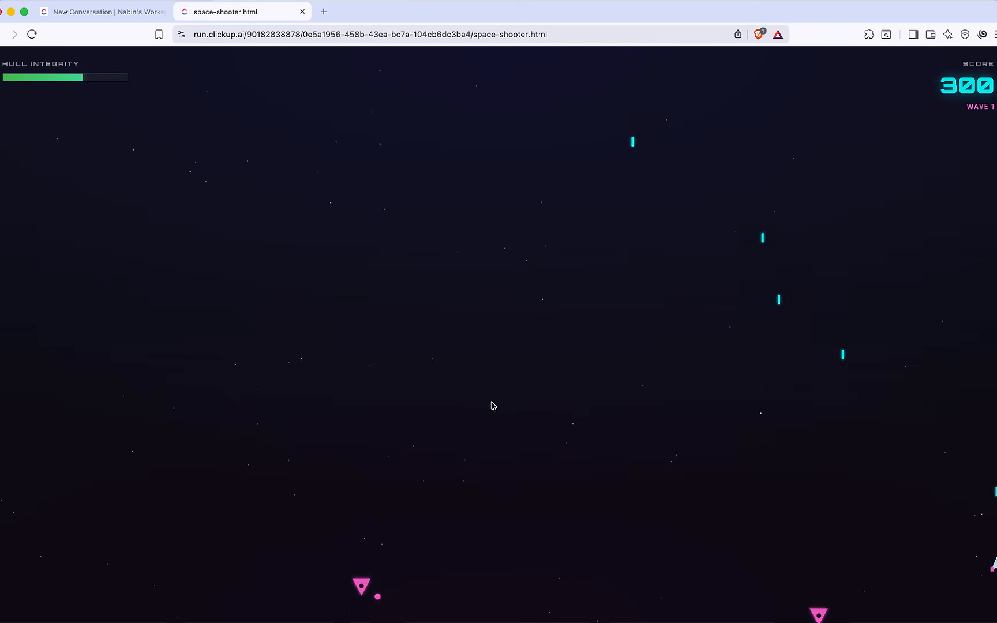
key("Left")
key("Right")
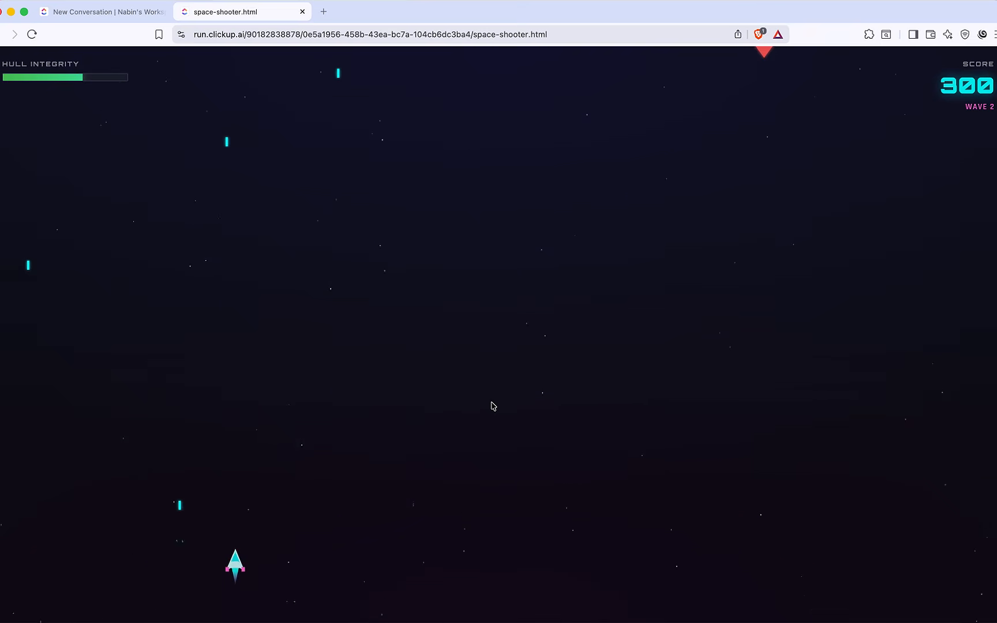
key("Left")
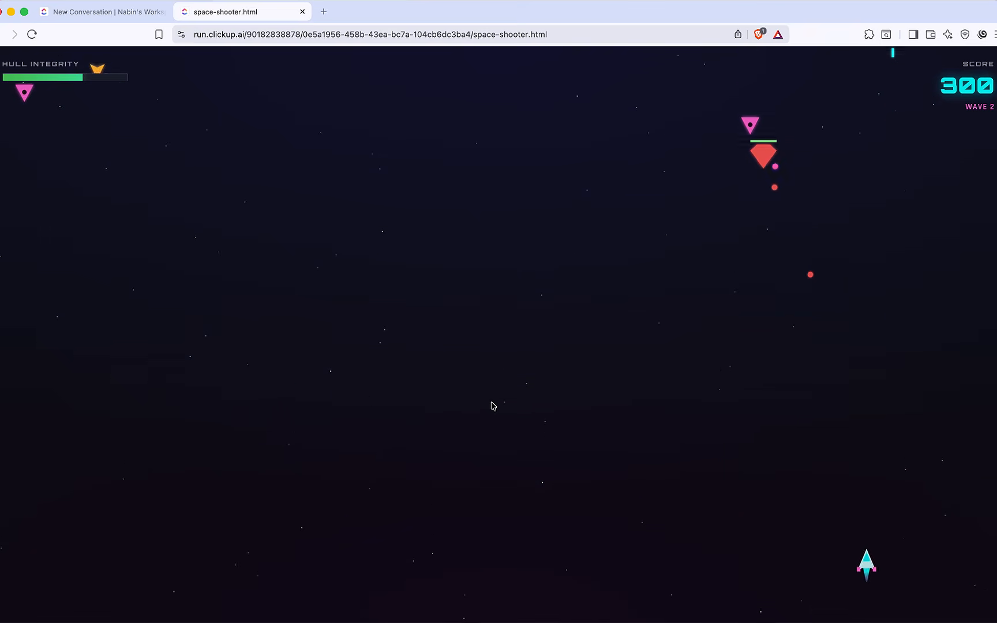
key("Right")
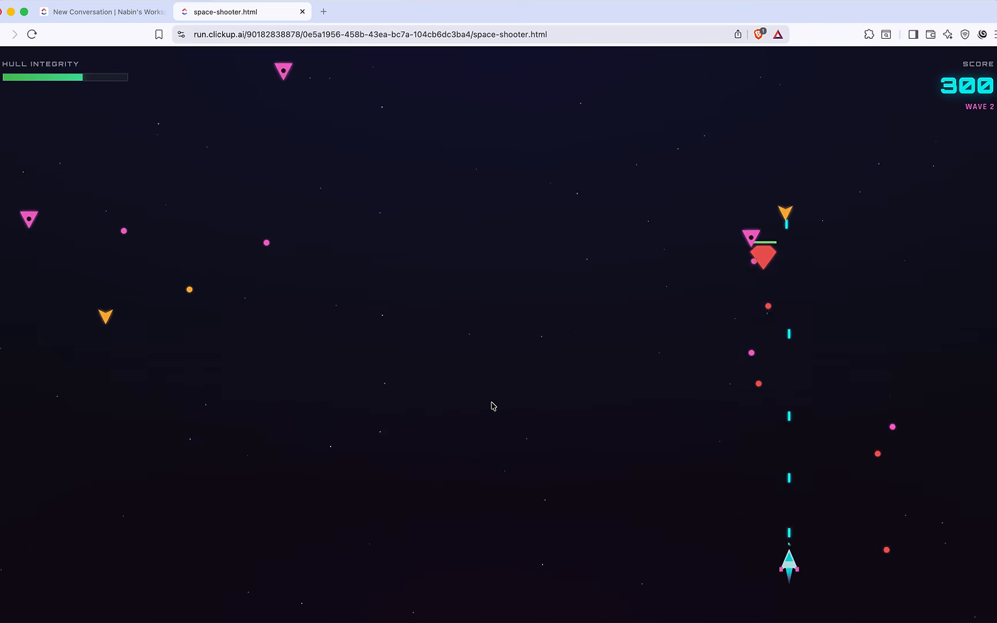
key("Left")
key("Right")
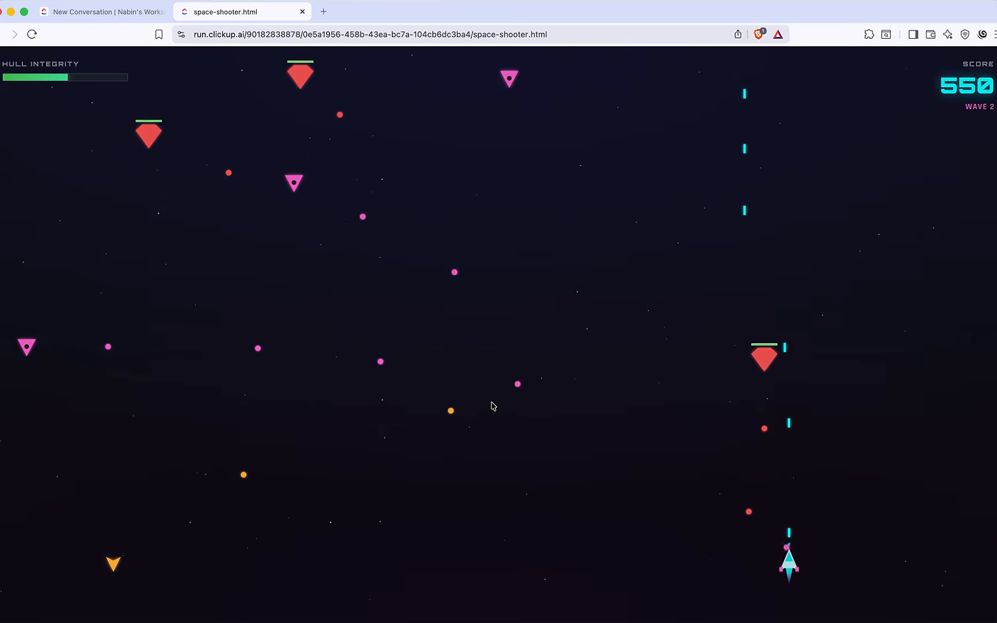
key("Left")
key("Right")
key("Left")
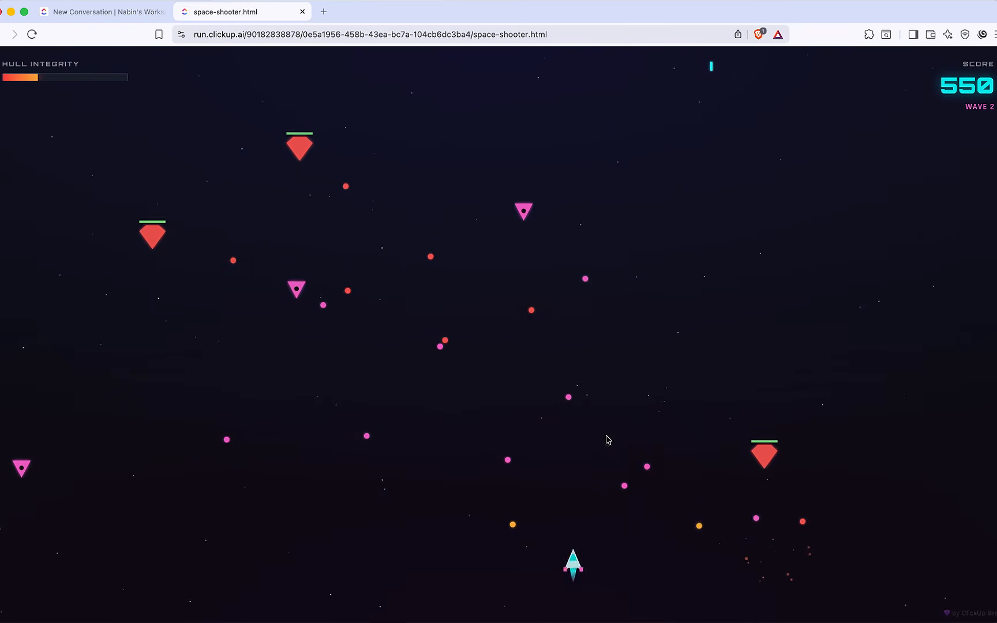
key("Right")
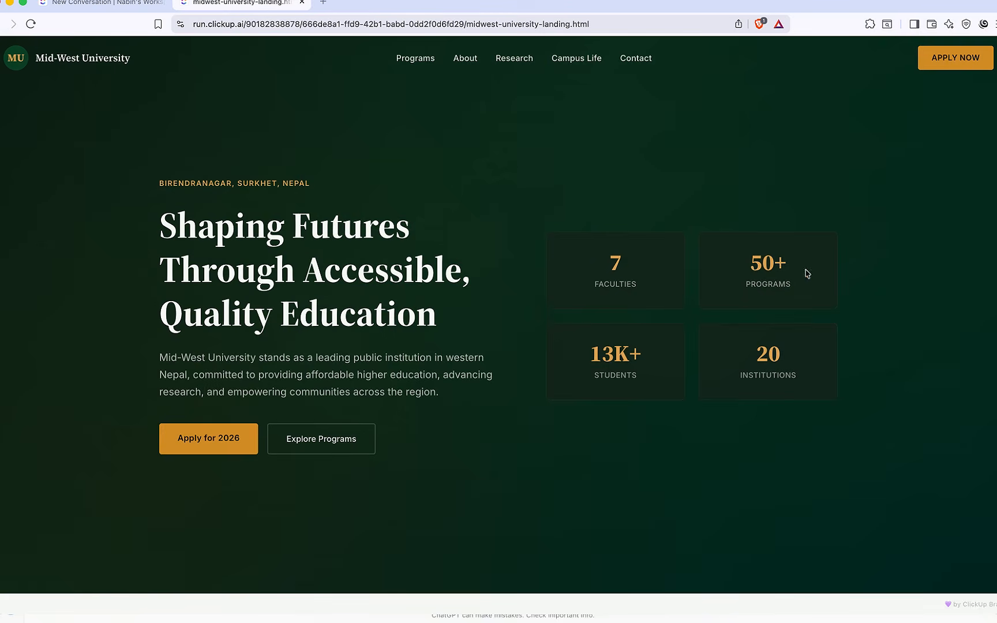
Look through the whole Mid-West University landing page and try its Programs, About and Contact navigation links.
scroll(584, 439, "down", 12)
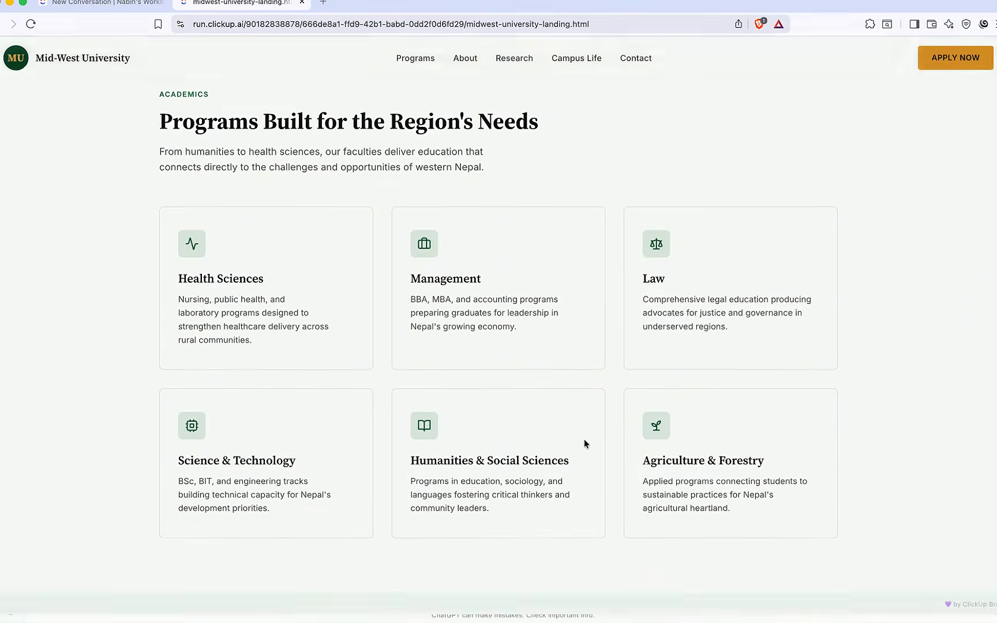
scroll(514, 483, "down", 12)
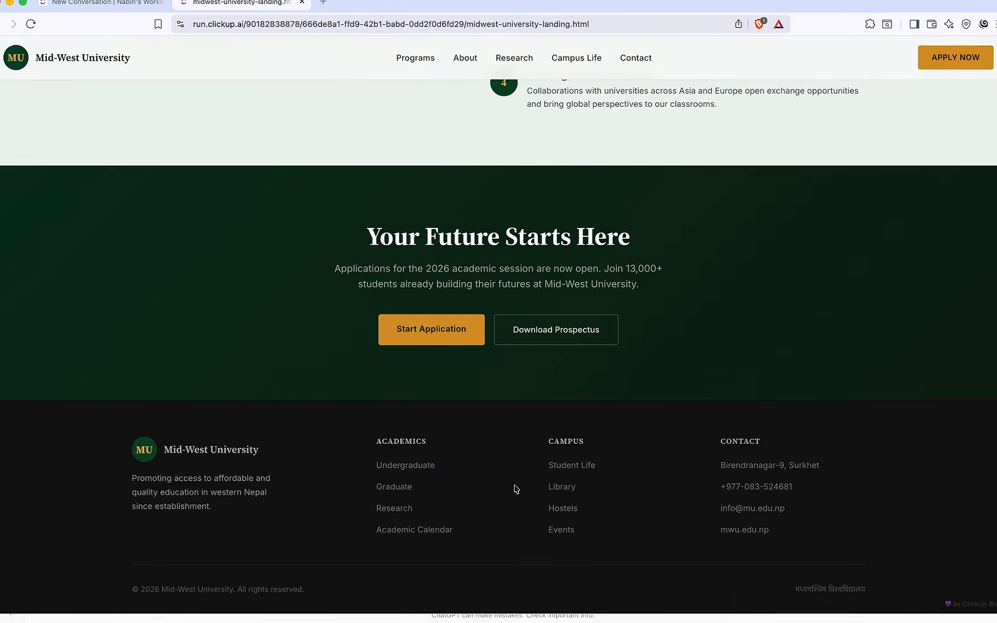
scroll(641, 329, "up", 20)
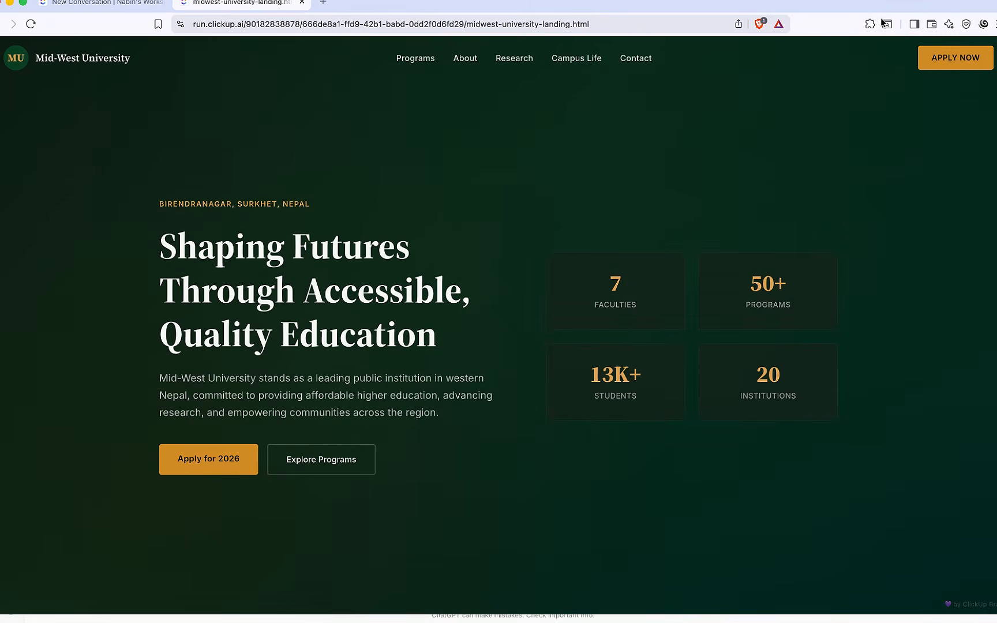
left_click(416, 58)
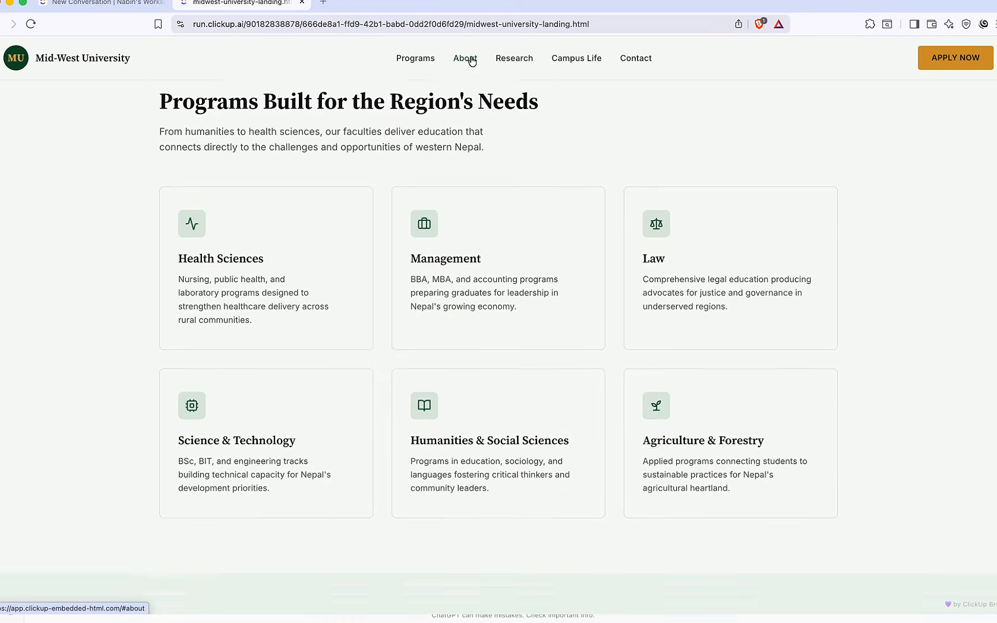
left_click(467, 59)
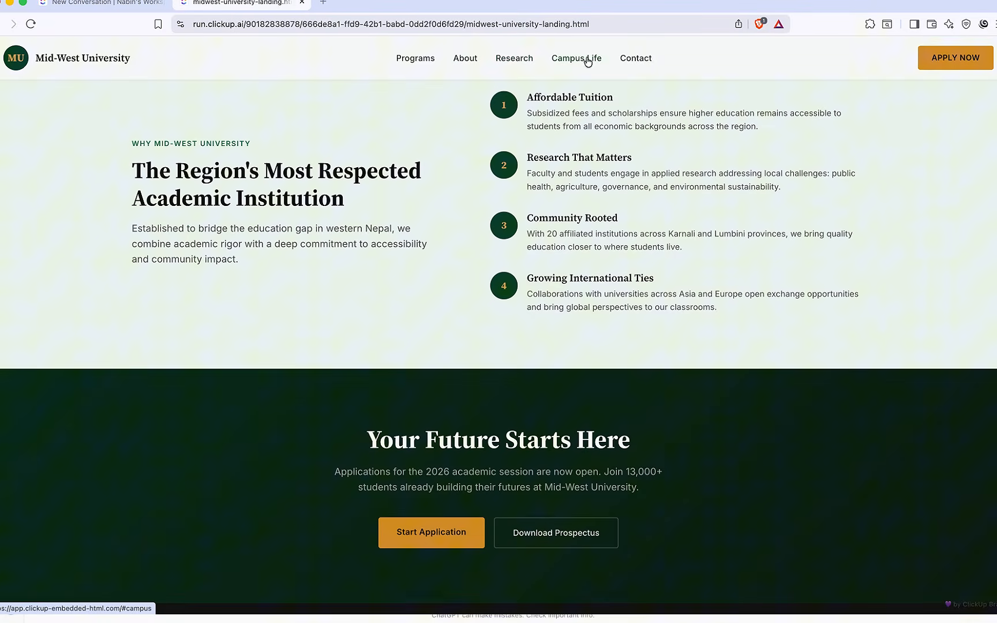
left_click(634, 59)
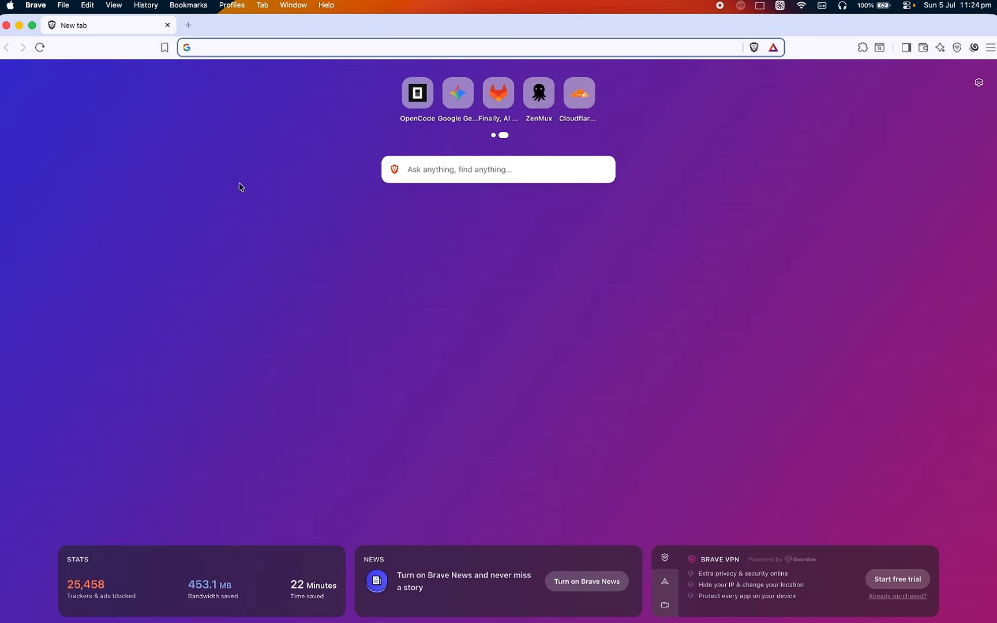
Search the web for "clickup", open the official ClickUp site and go to the workspace's AI page.
type("clickup")
key("Return")
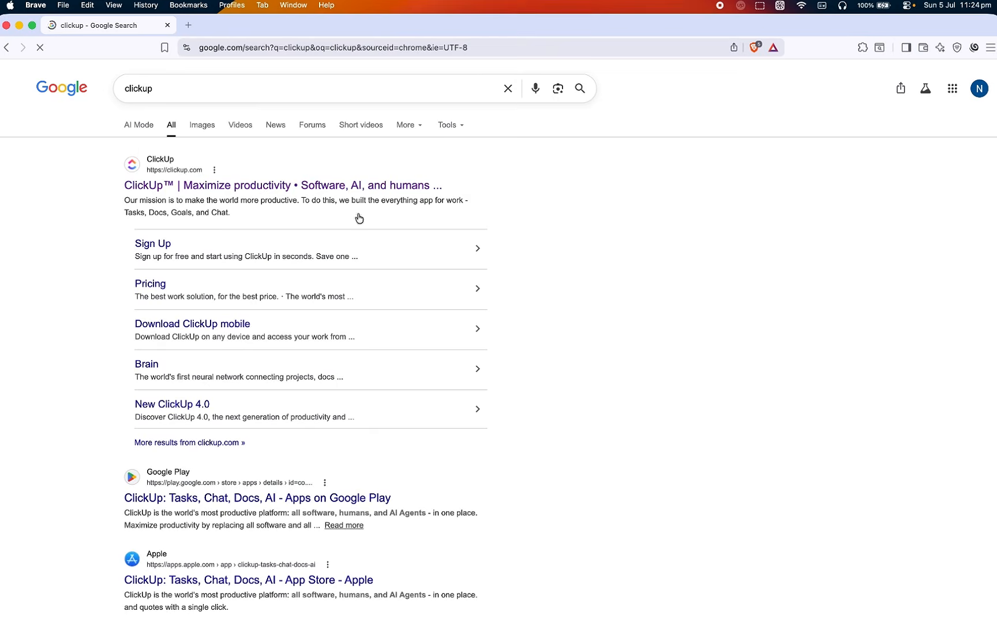
left_click(242, 191)
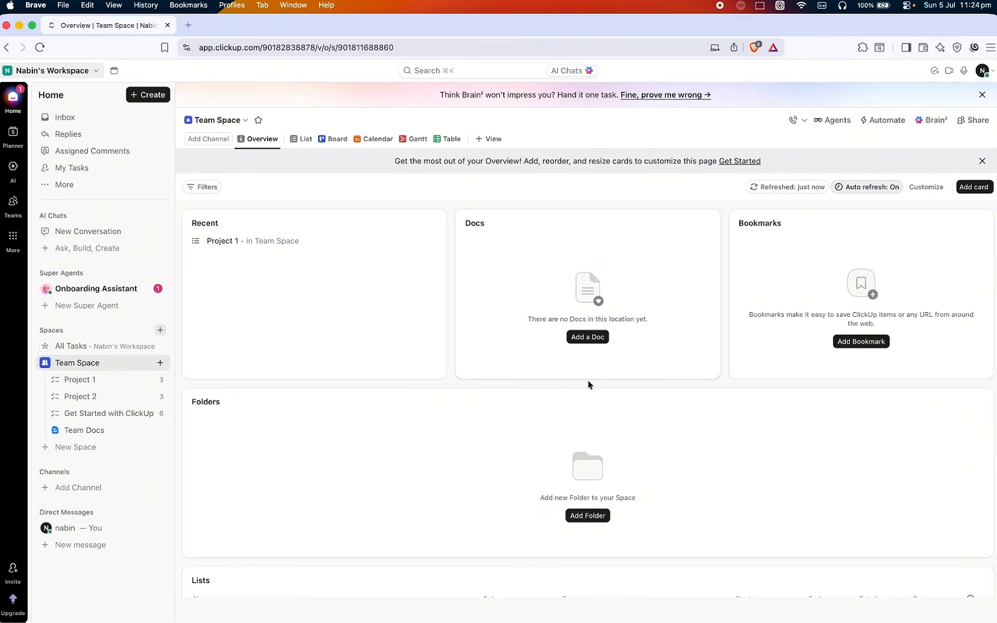
left_click(23, 181)
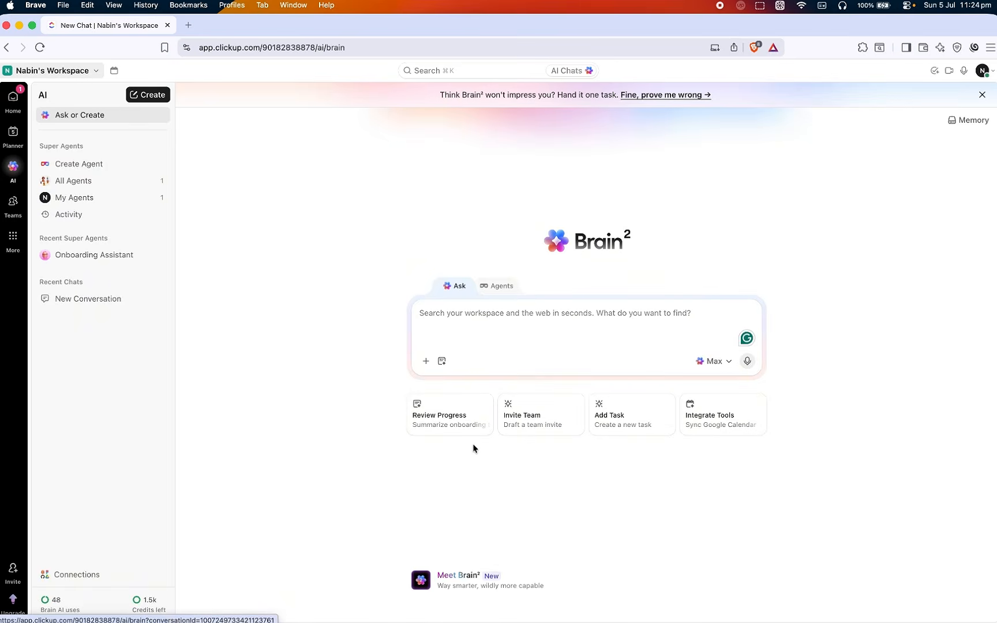
Examine the full list of AI models available to Brain and the remaining Brain AI uses.
left_click(720, 366)
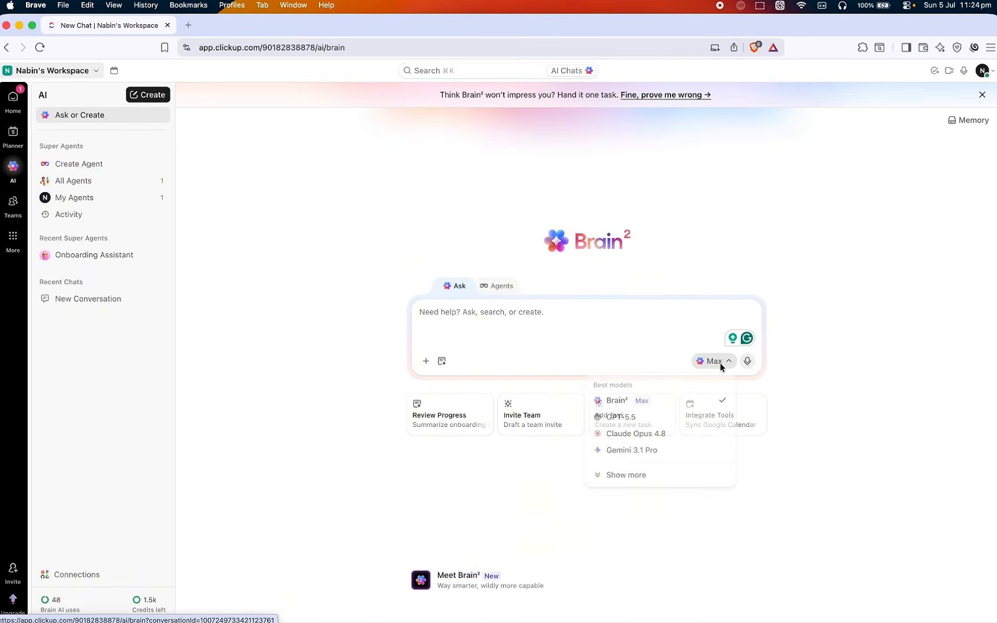
left_click(643, 486)
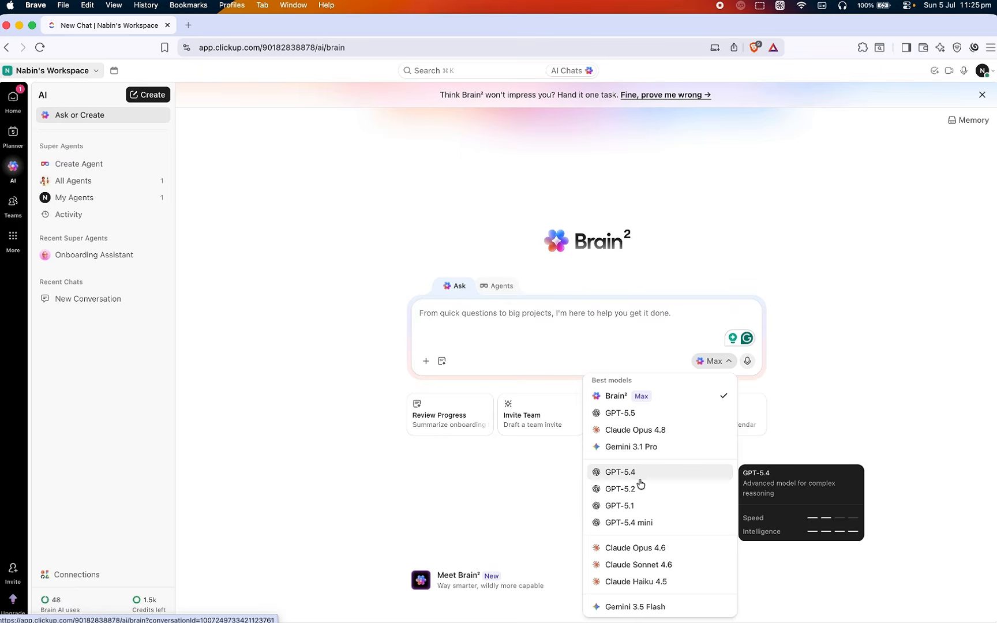
scroll(640, 485, "down", 3)
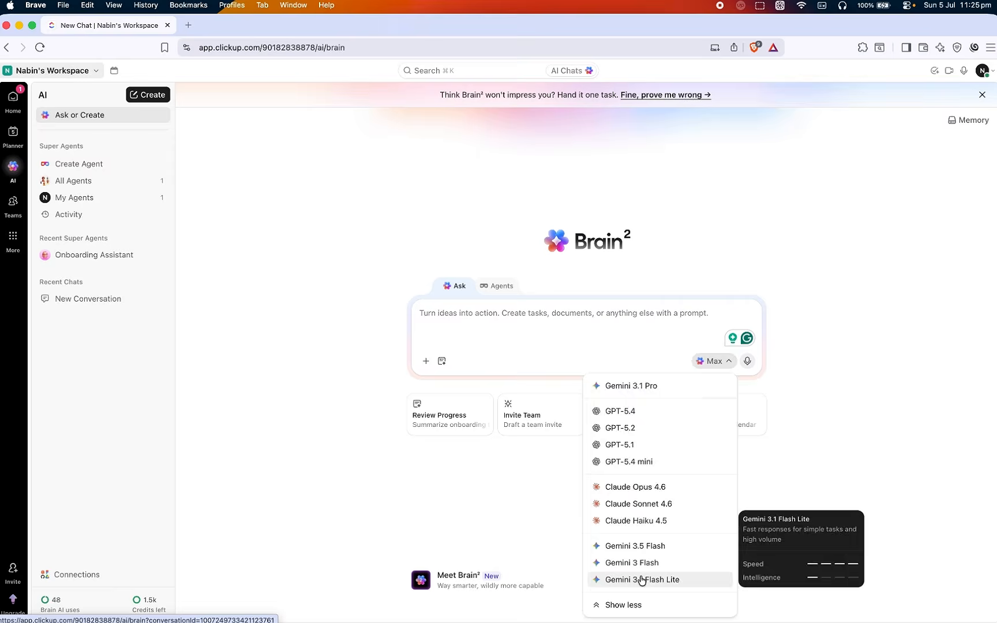
key("Escape")
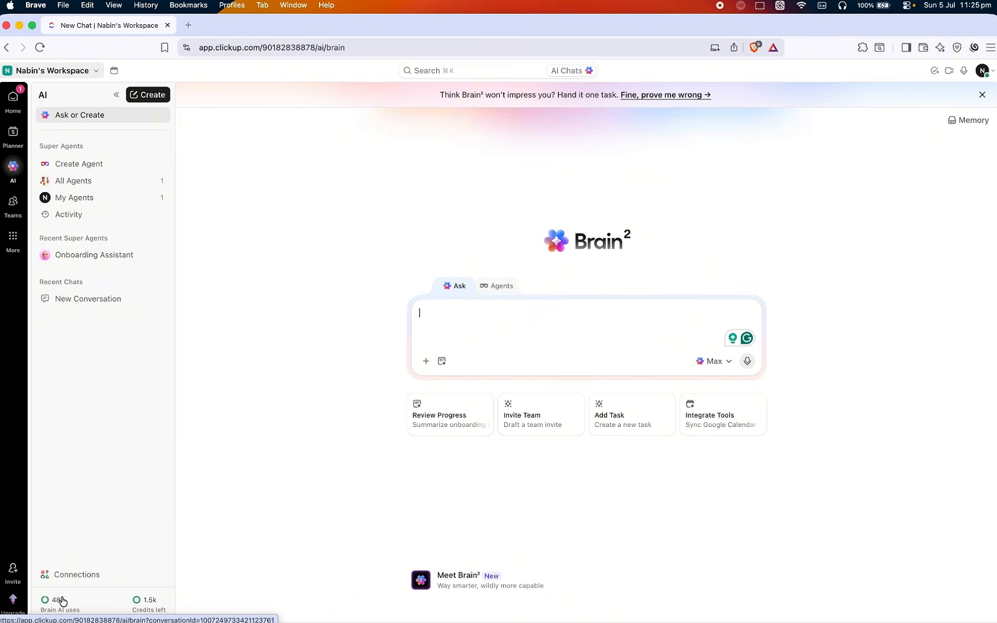
mouse_move(61, 602)
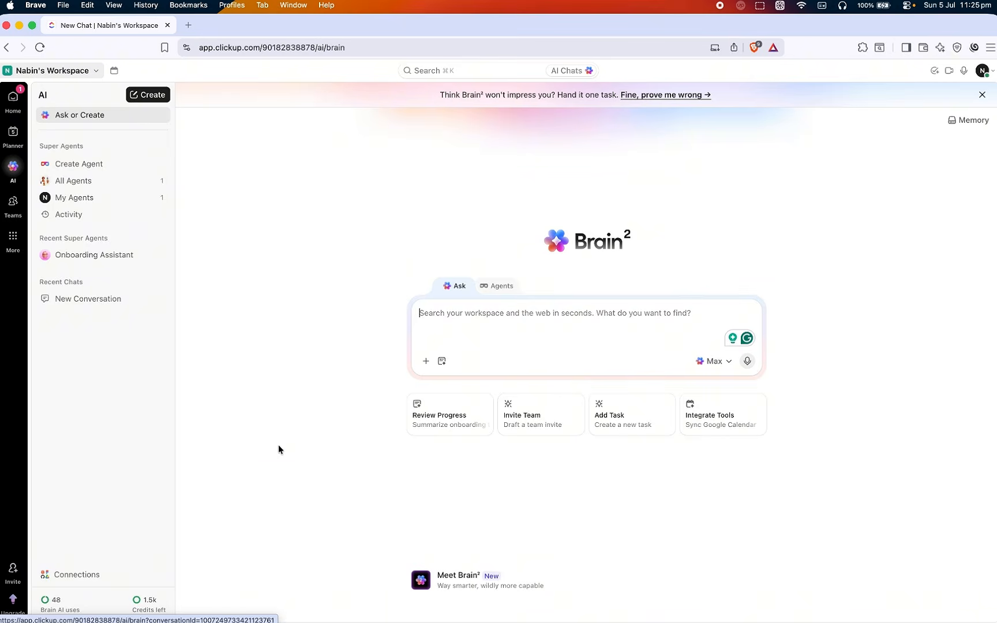
Send the message "hello" to Brain using the Max model.
type("hello")
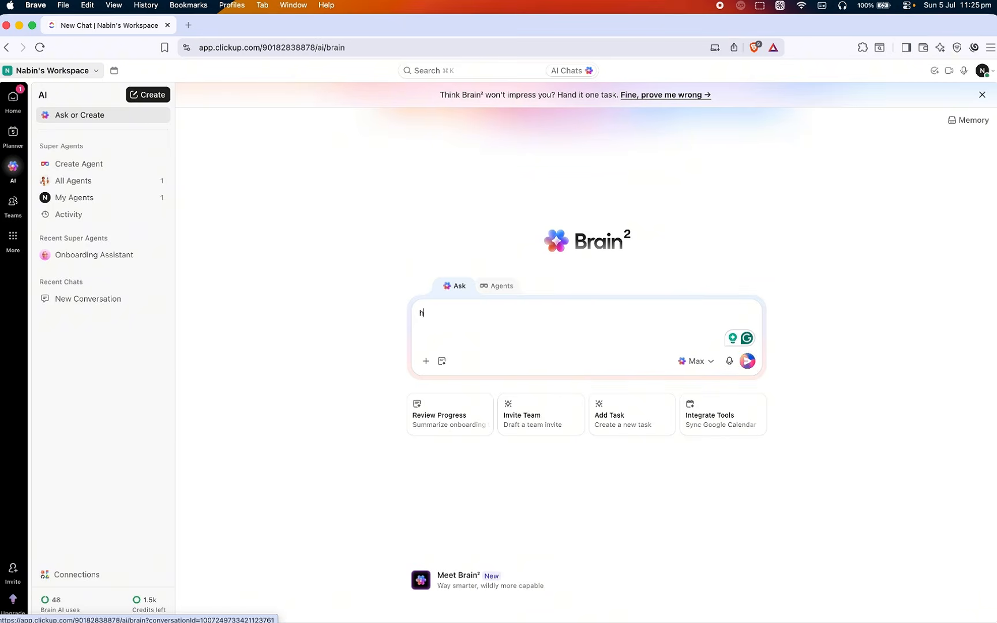
key("Return")
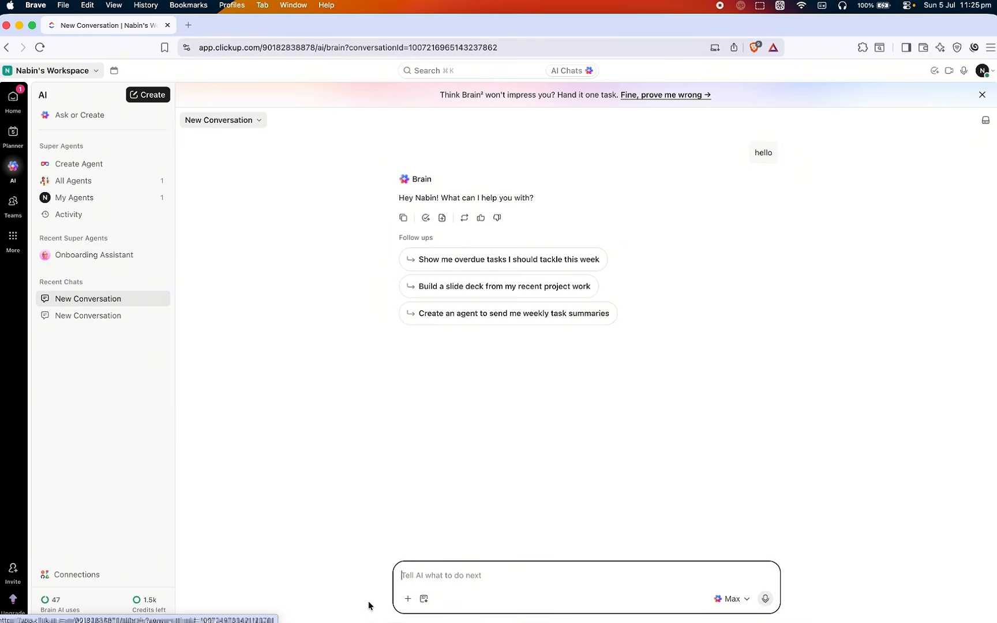
Examine the sources that can be attached to a Brain message and the saved prompts.
left_click(407, 598)
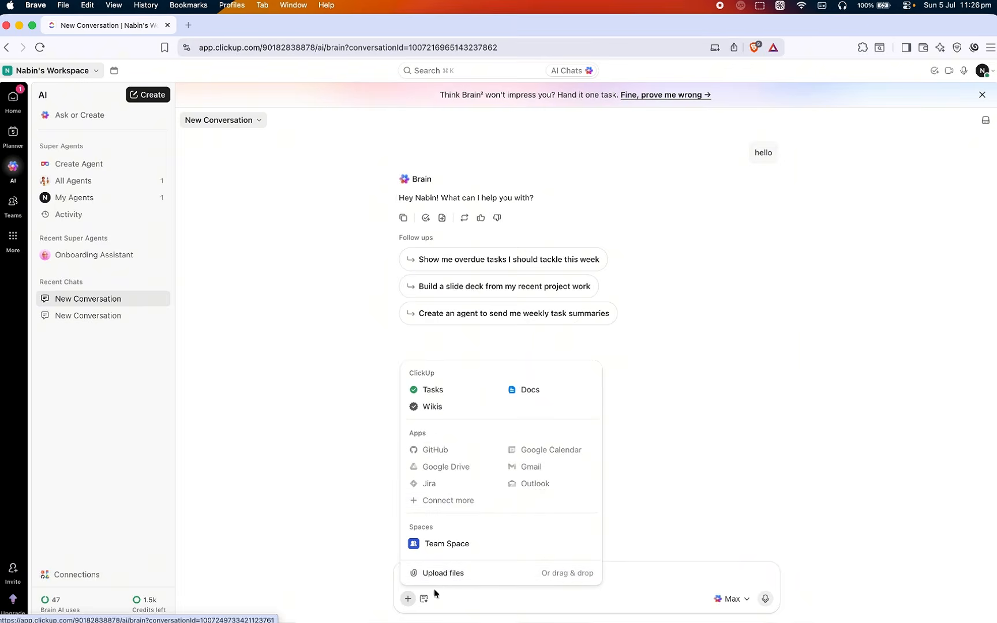
left_click(424, 598)
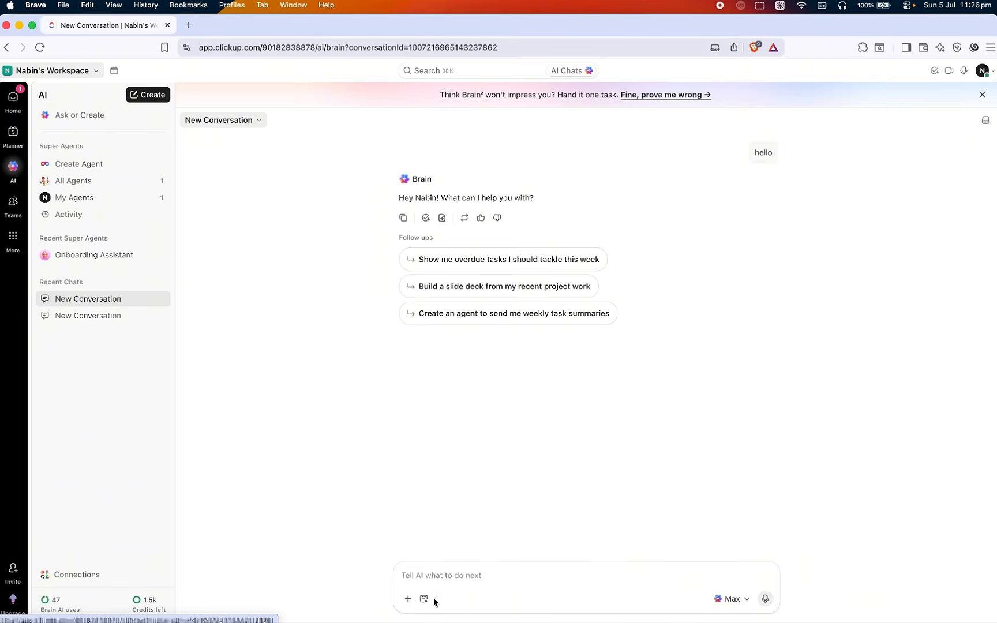
left_click(423, 599)
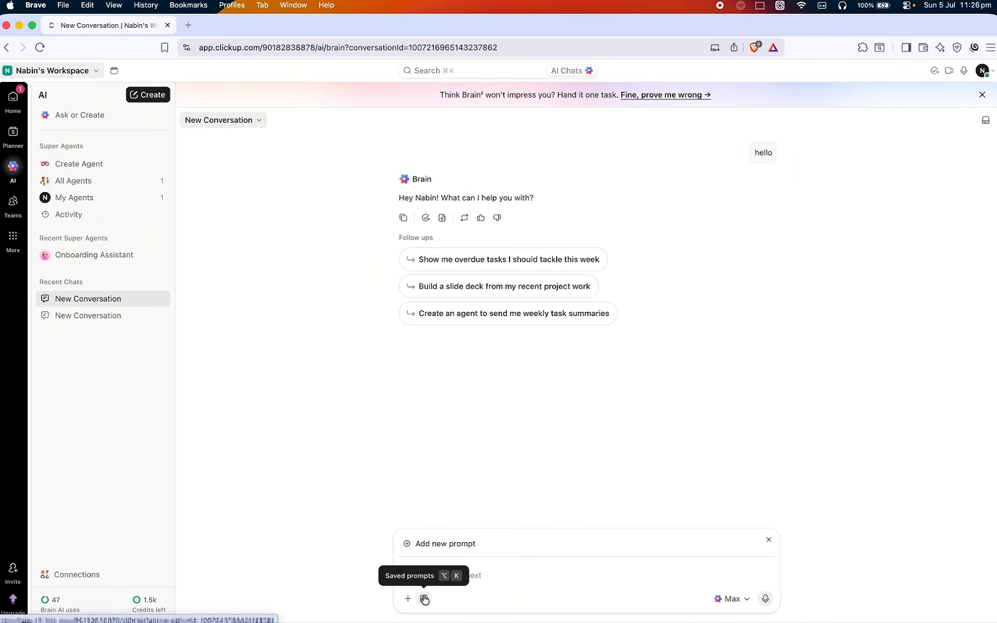
Examine the roles offered in the workspace's people invitation form and close it without sending an invite.
left_click(9, 577)
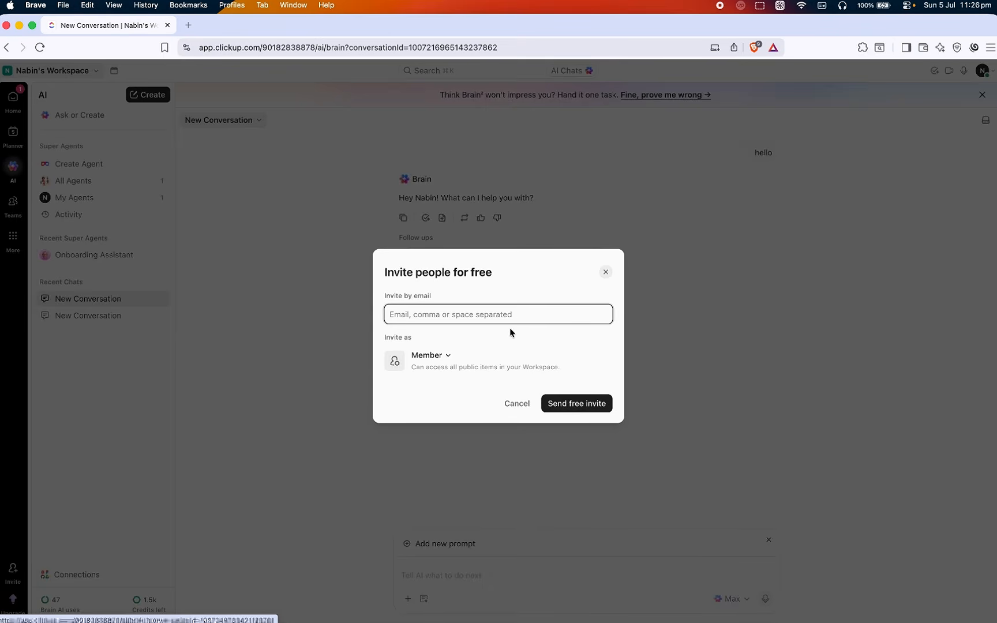
left_click(442, 356)
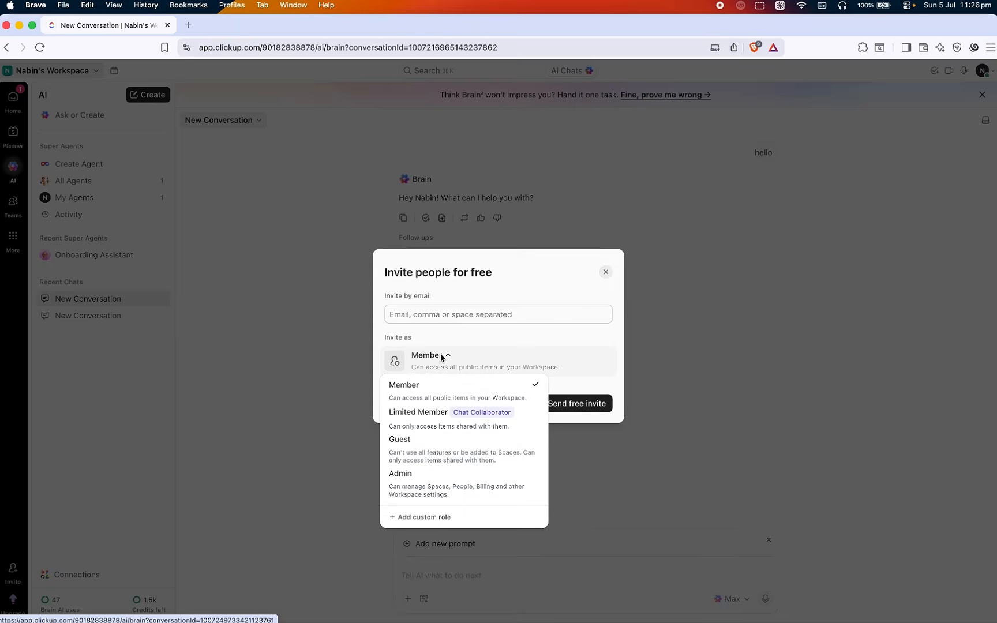
left_click(562, 322)
left_click(607, 275)
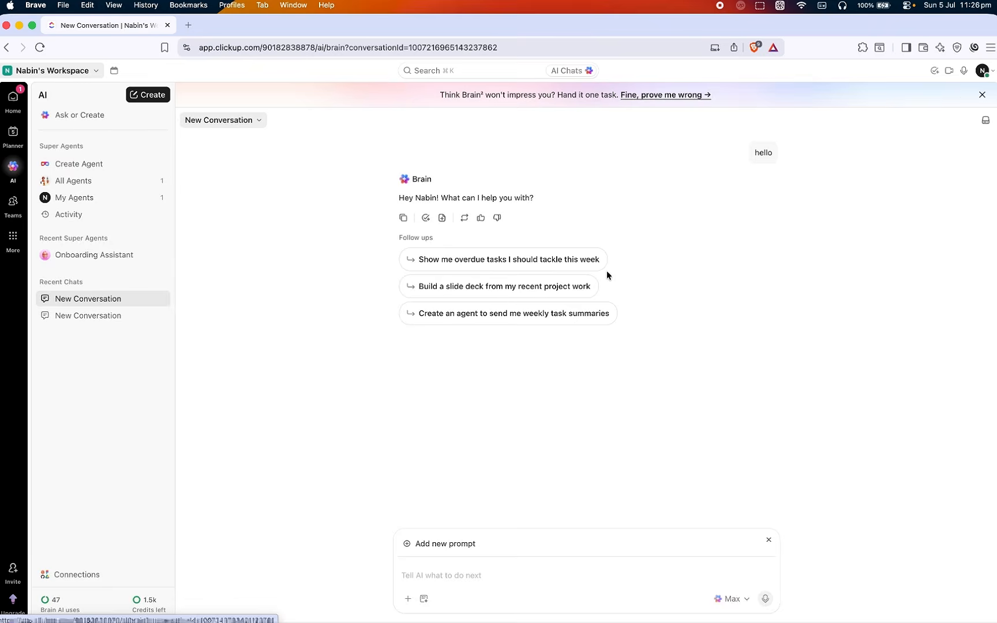
Send Brain the prompt "can you create a one landing page for my university, my university name is mid west university".
left_click(437, 575)
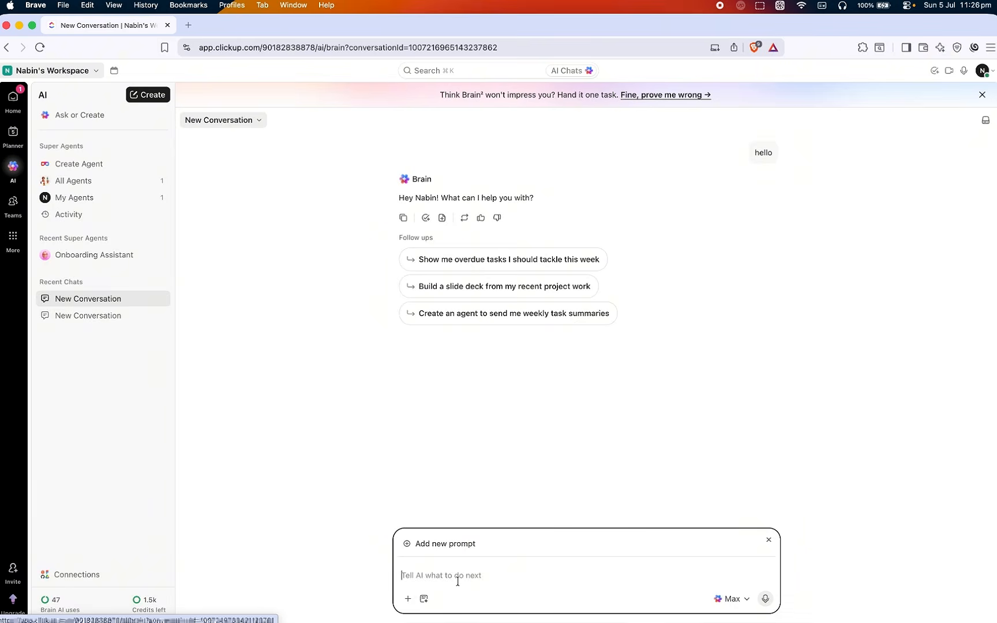
key("BackSpace")
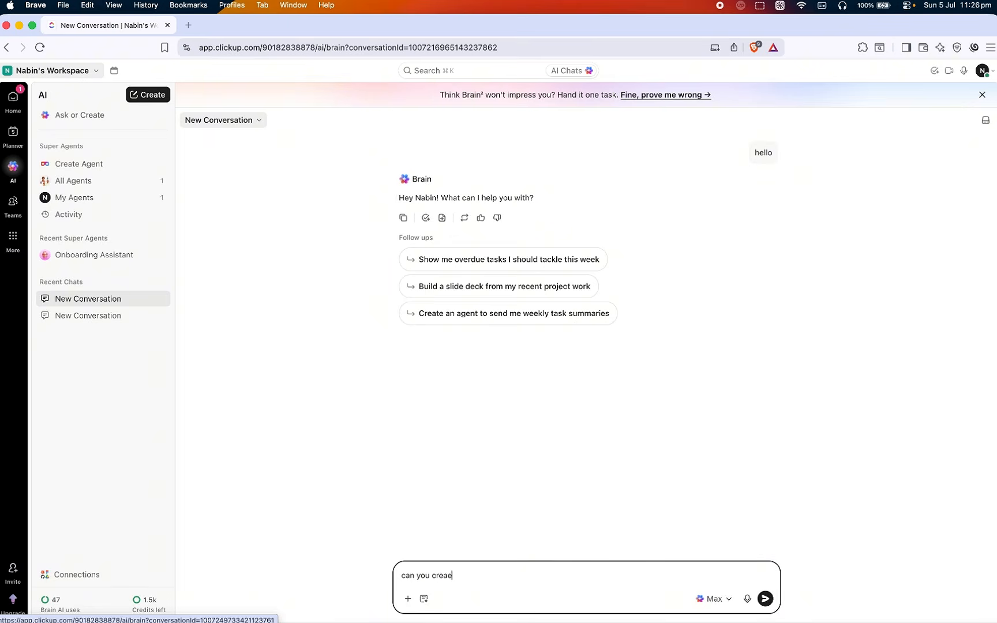
type("can you create a one landing page for my university")
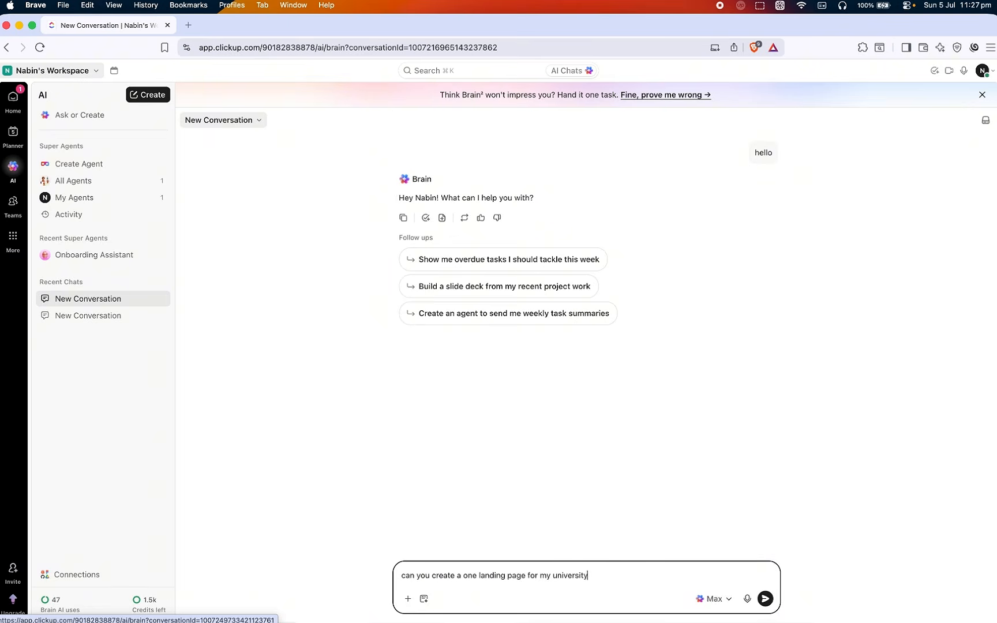
type(", my university name is mid west university")
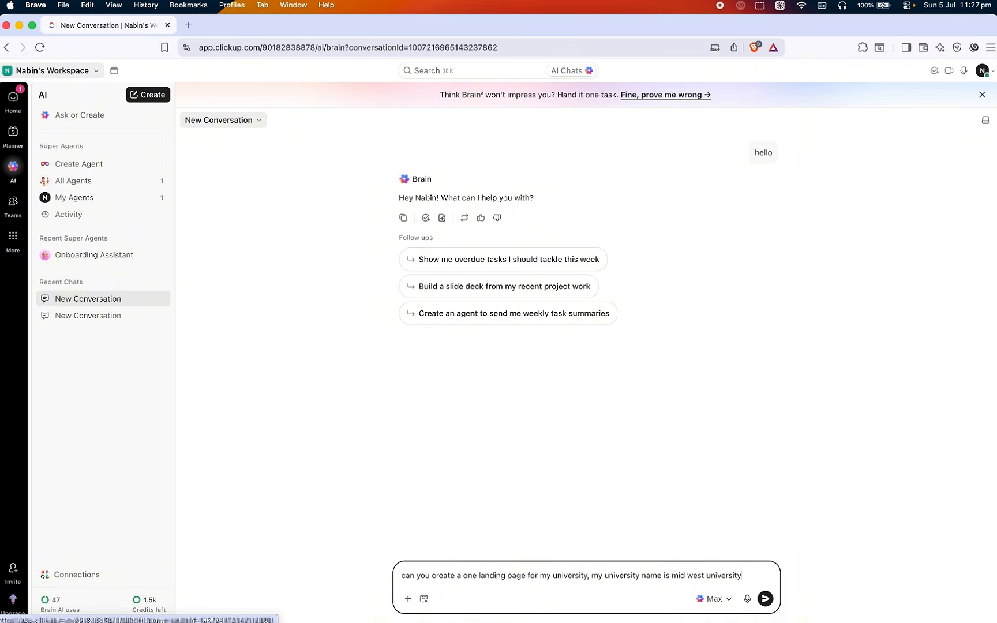
key("Return")
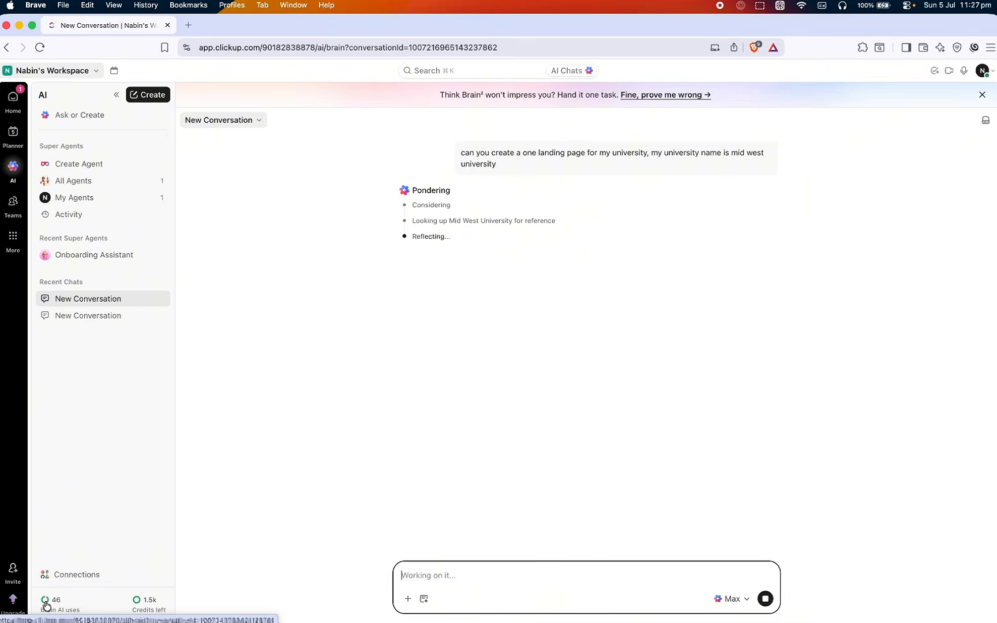
Switch the conversation's model to Claude Opus 4.8 and check the remaining Brain AI uses.
mouse_move(60, 608)
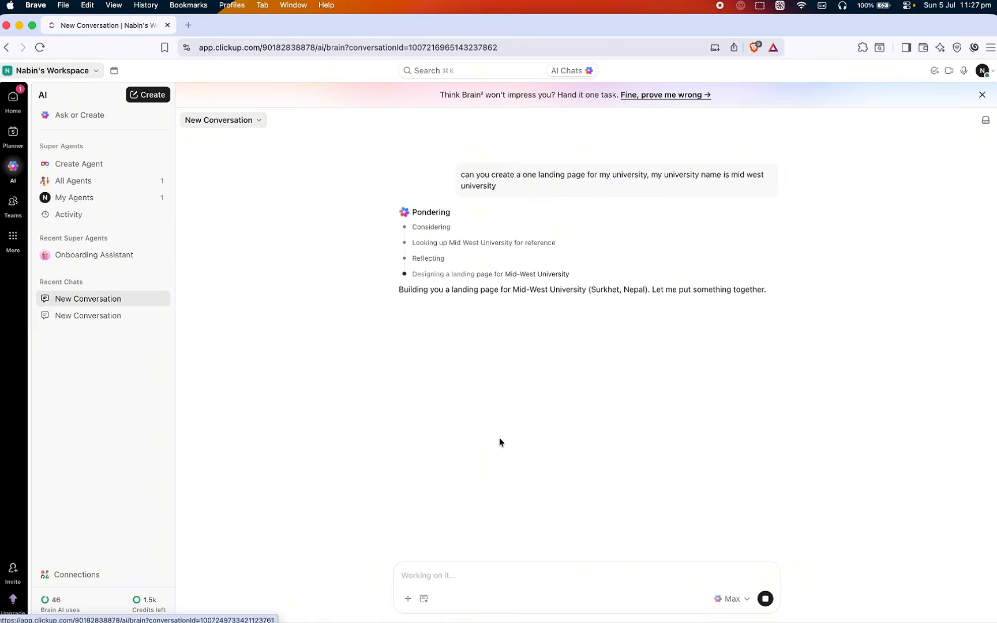
scroll(501, 443, "up", 1)
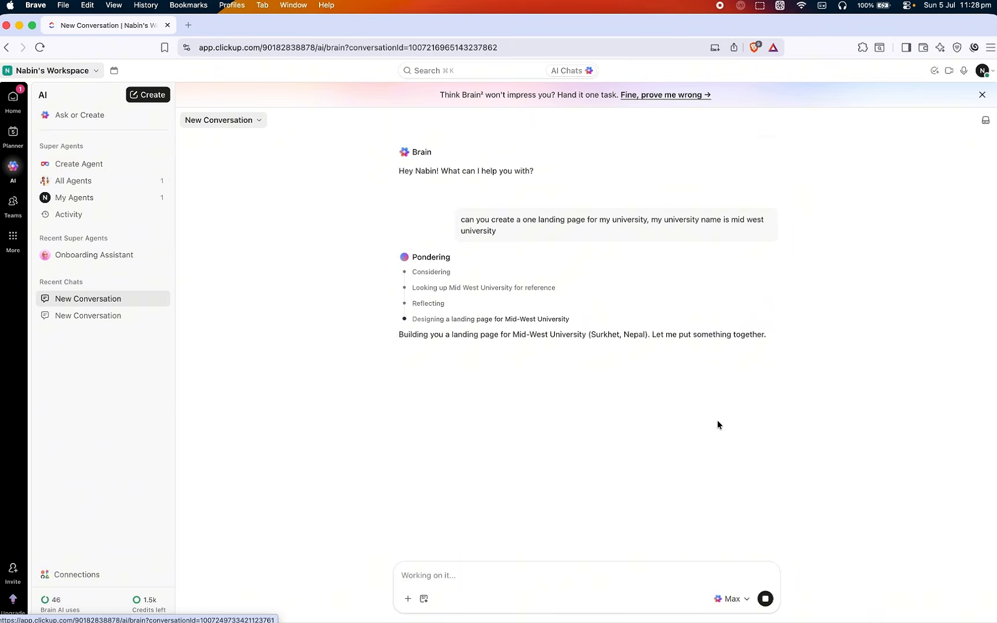
left_click(653, 531)
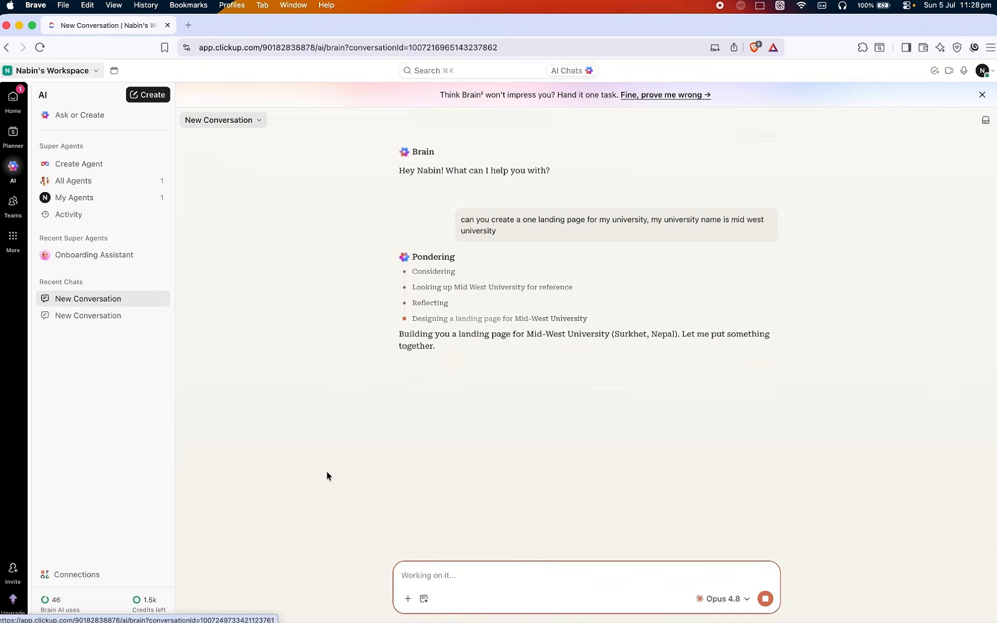
mouse_move(52, 609)
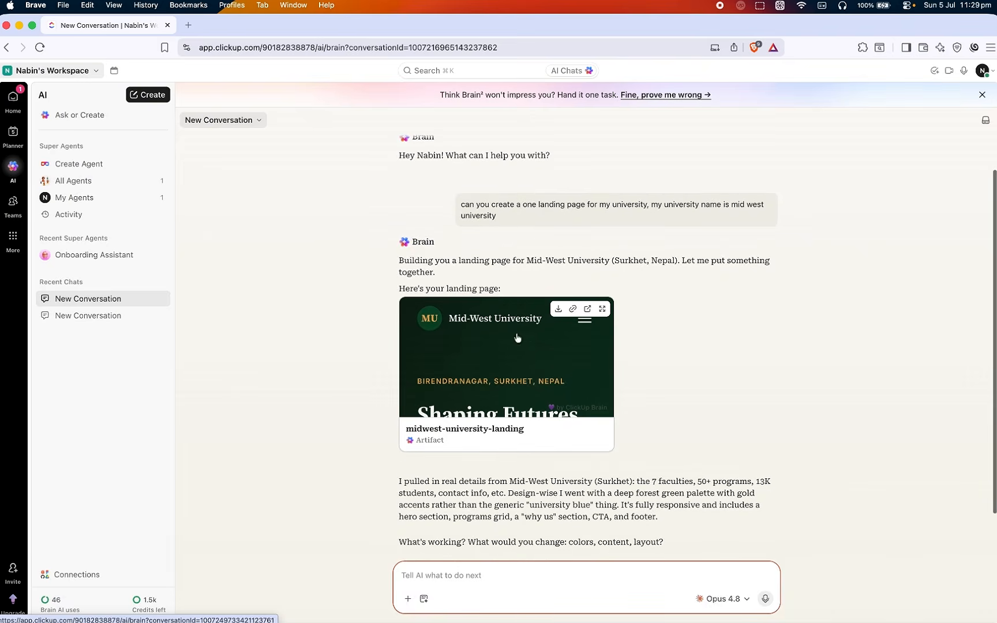
Open the generated midwest-university-landing page in its own browser tab and examine its hero, programs and "Why Mid-West University" sections.
left_click(586, 309)
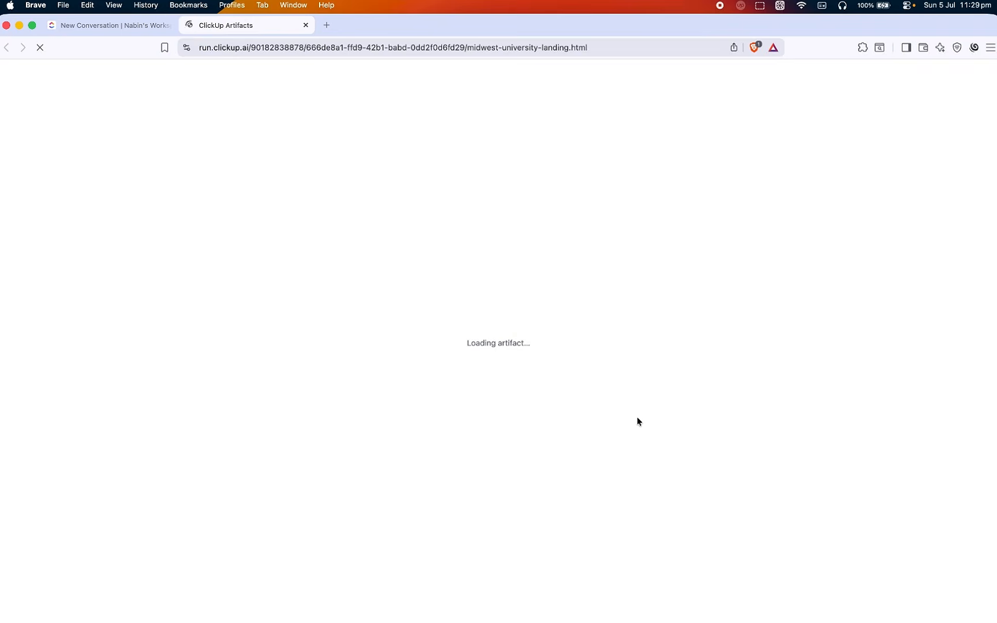
scroll(621, 542, "down", 2)
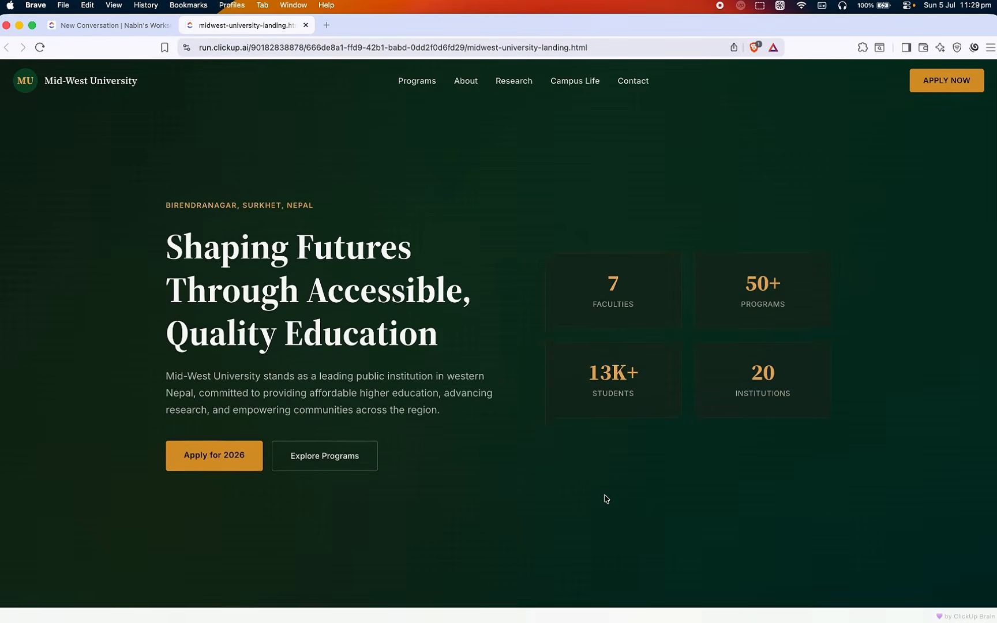
scroll(604, 497, "up", 2)
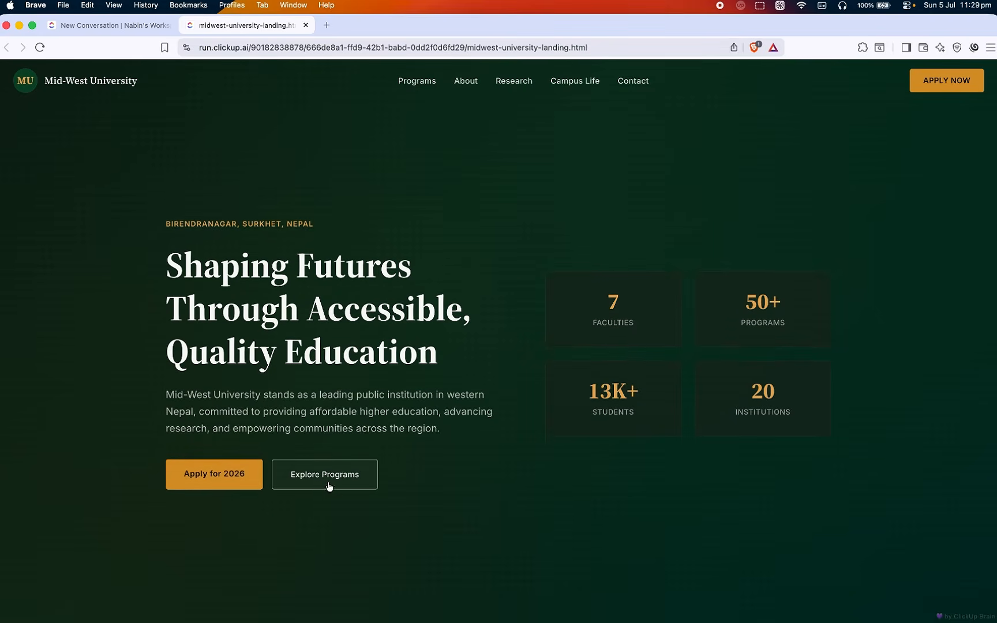
scroll(434, 478, "down", 1)
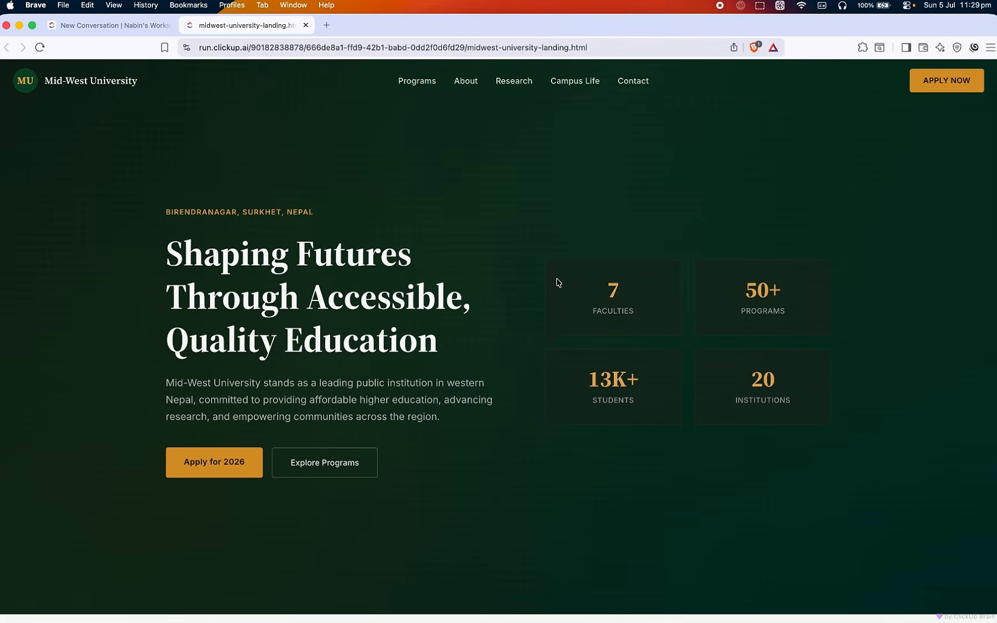
scroll(622, 413, "down", 1)
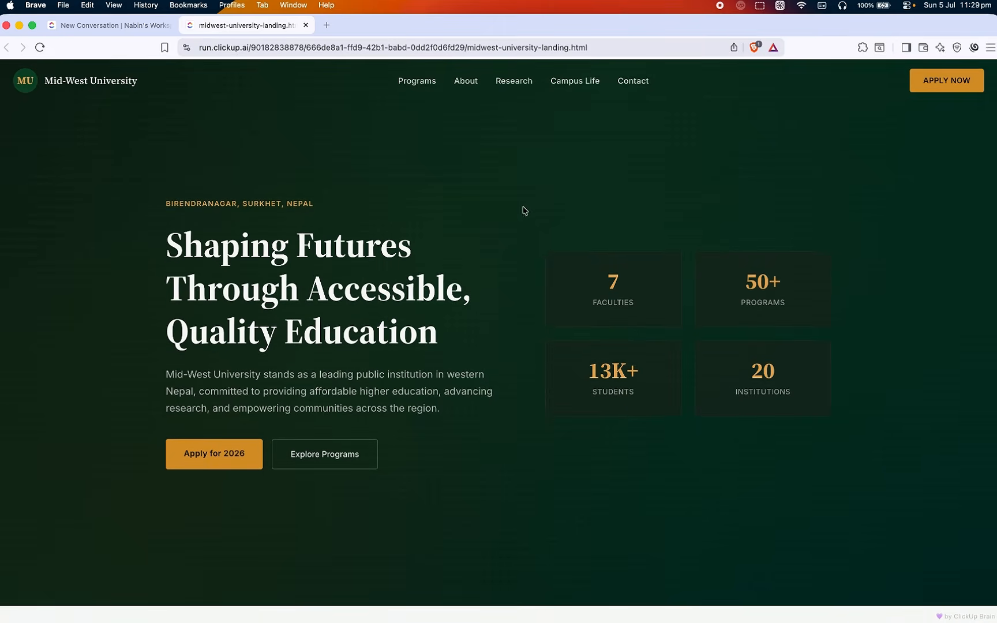
left_click_drag(516, 214, 807, 262)
left_click(532, 238)
scroll(583, 456, "down", 10)
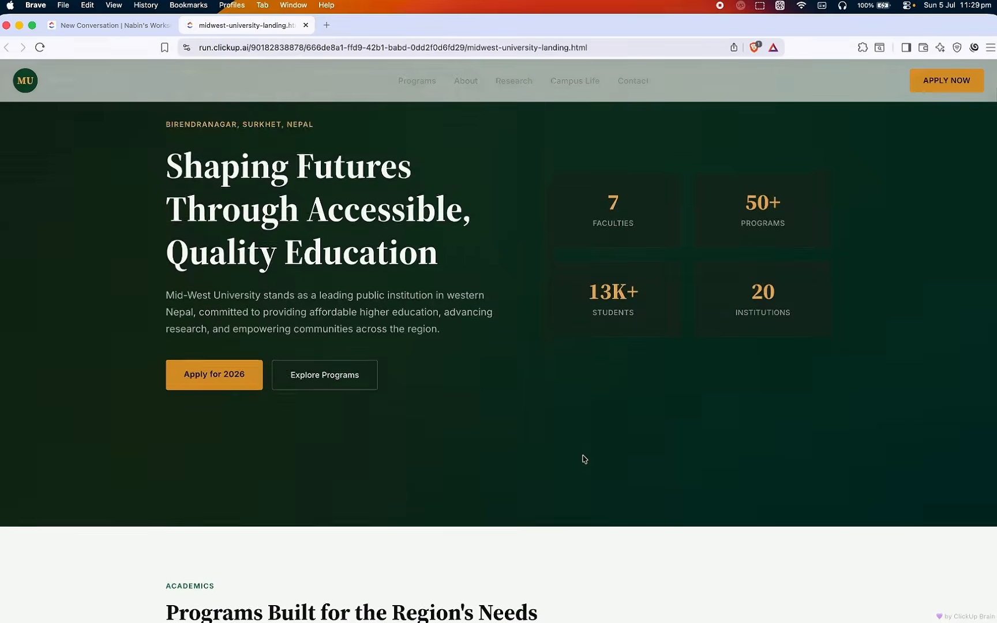
scroll(612, 439, "down", 10)
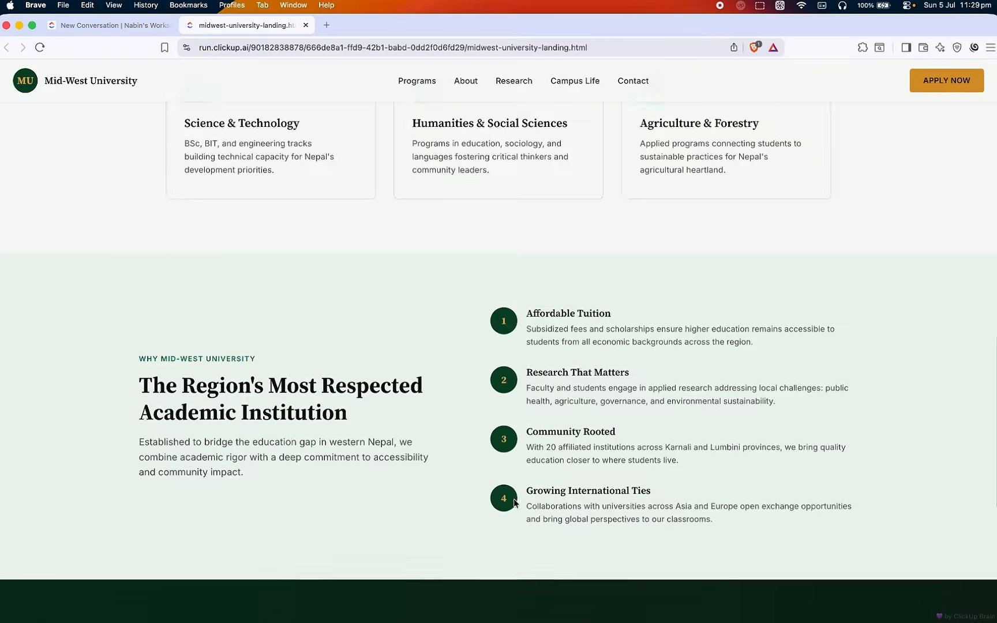
scroll(635, 351, "up", 15)
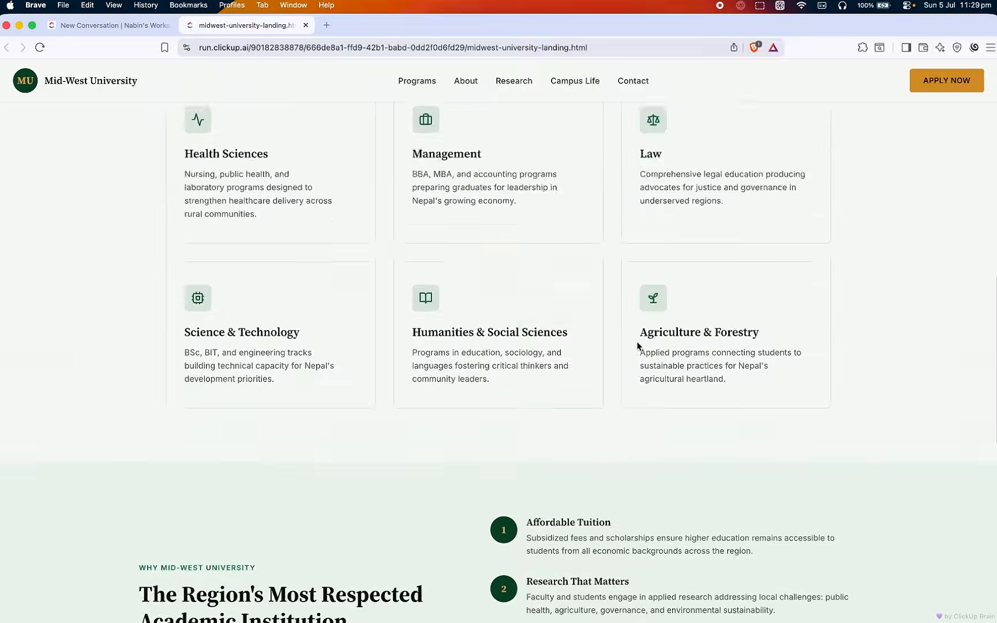
Test the landing page's Programs, About and Contact navigation links and close the page to return to the Brain chat.
left_click(417, 82)
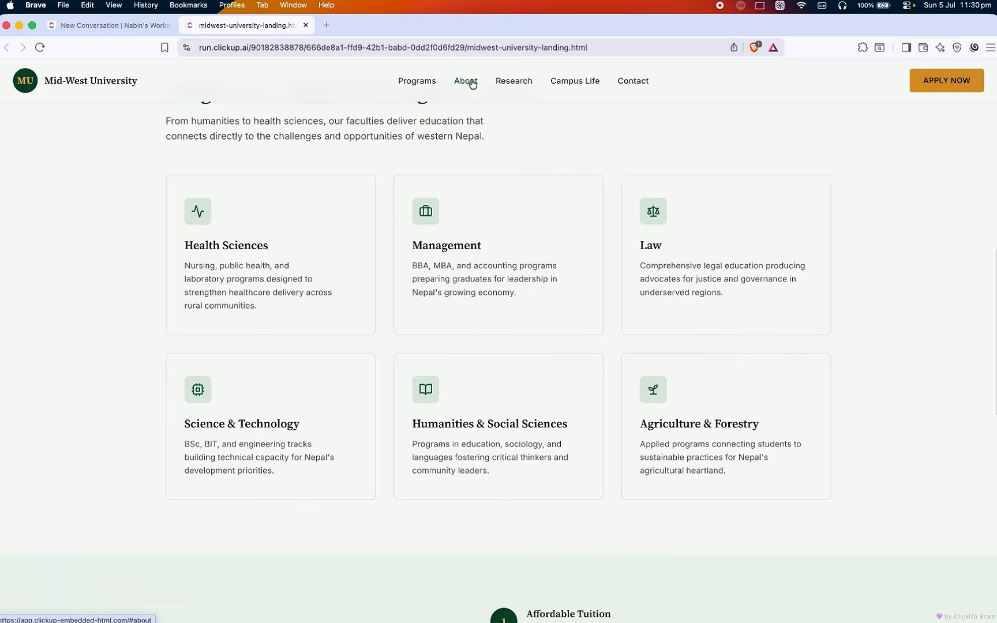
left_click(471, 82)
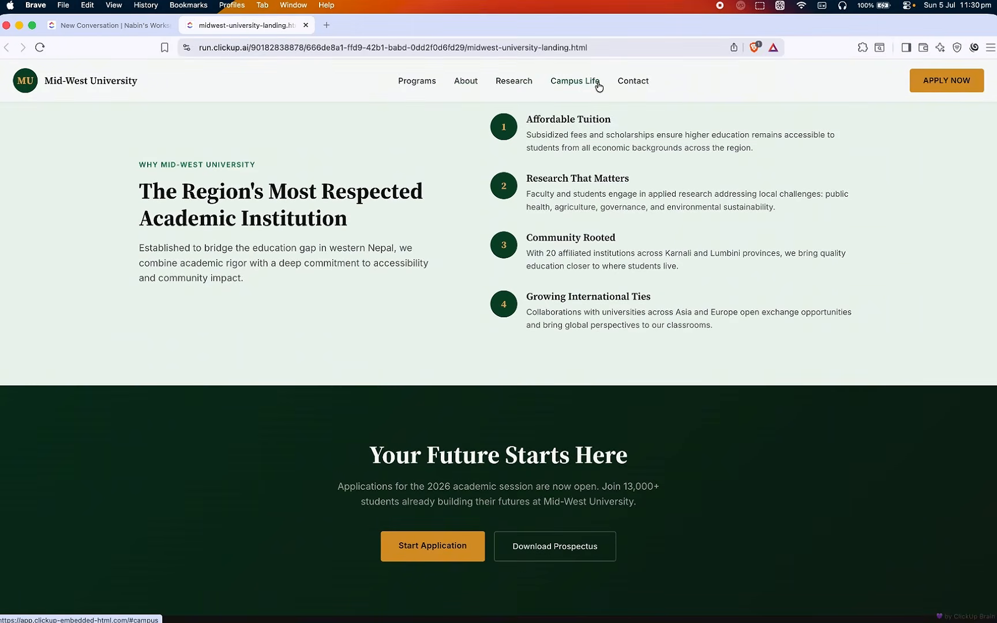
left_click(628, 83)
scroll(619, 342, "up", 15)
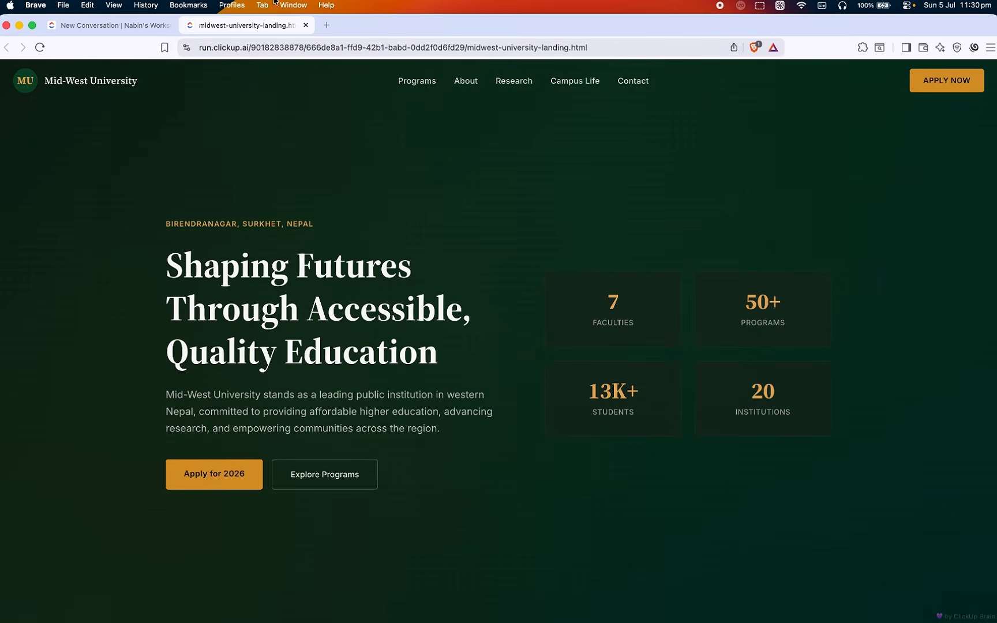
left_click(305, 26)
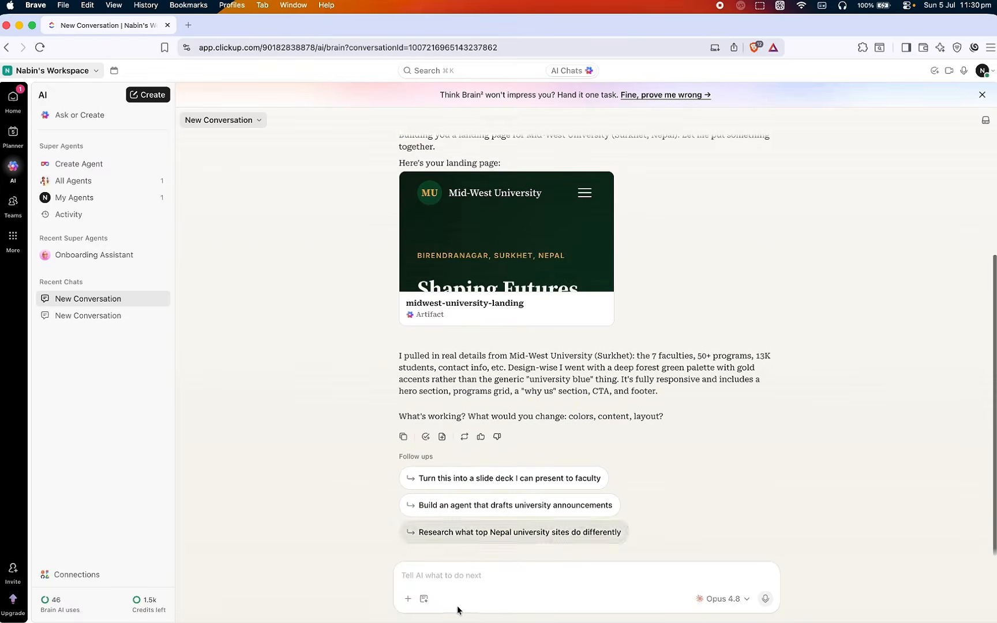
Review Brain's reply, the follow-up suggestions, the available models and the remaining AI uses, keeping the current model.
left_click(470, 574)
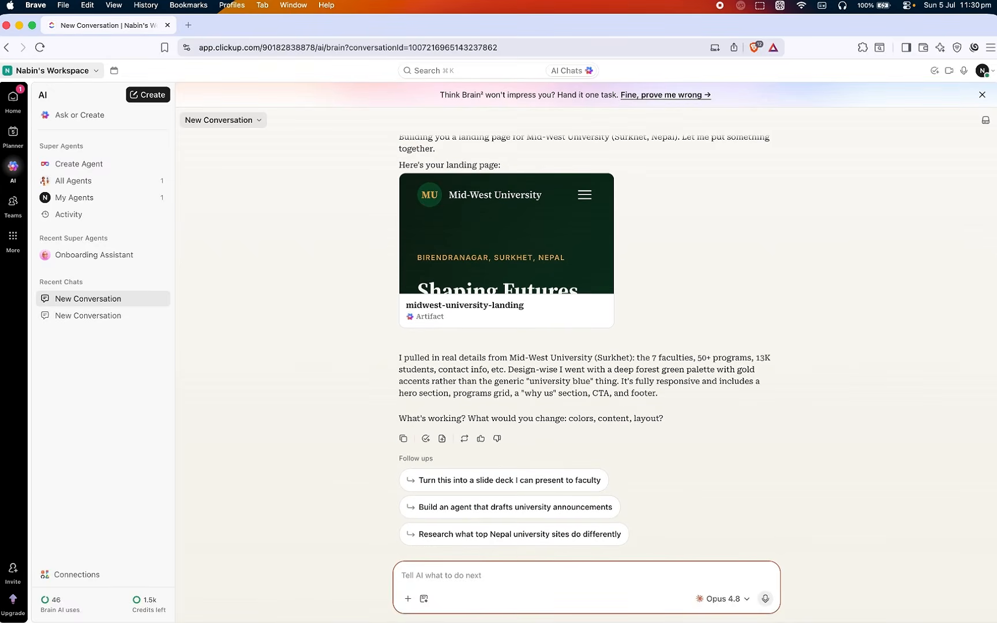
scroll(740, 573, "up", 3)
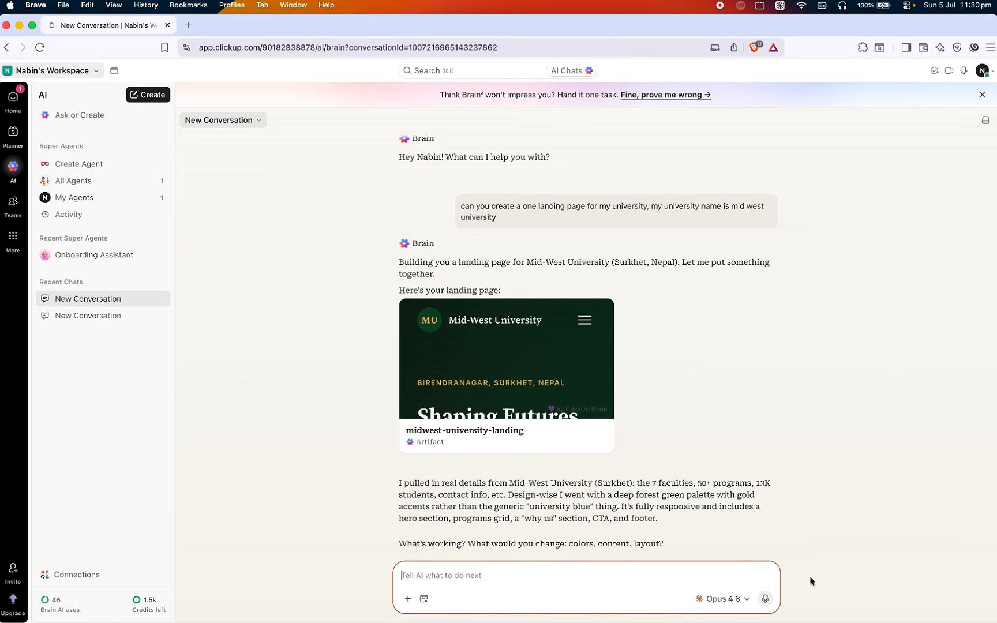
left_click(747, 600)
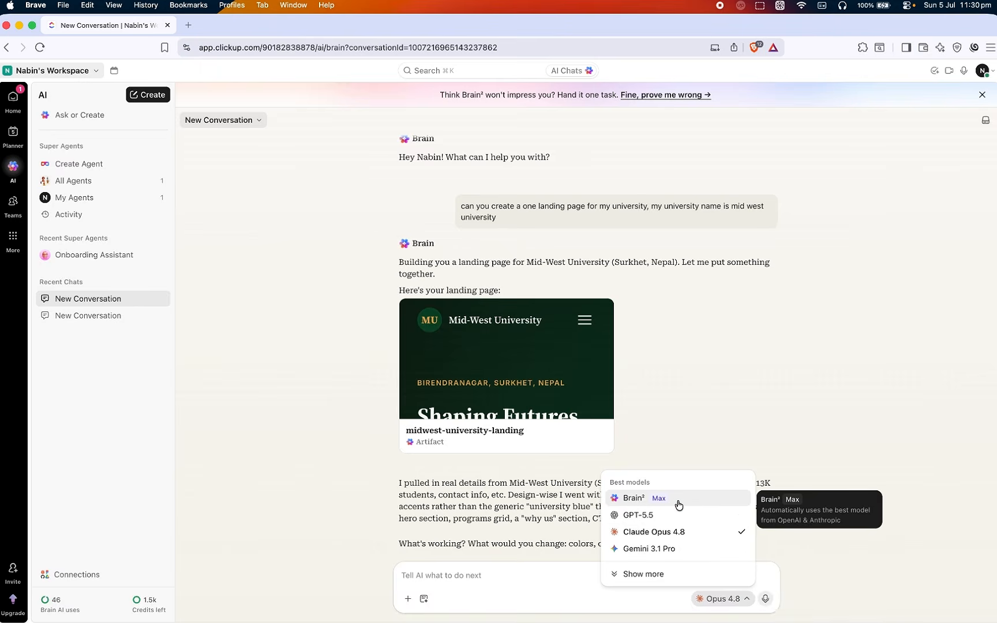
key("Escape")
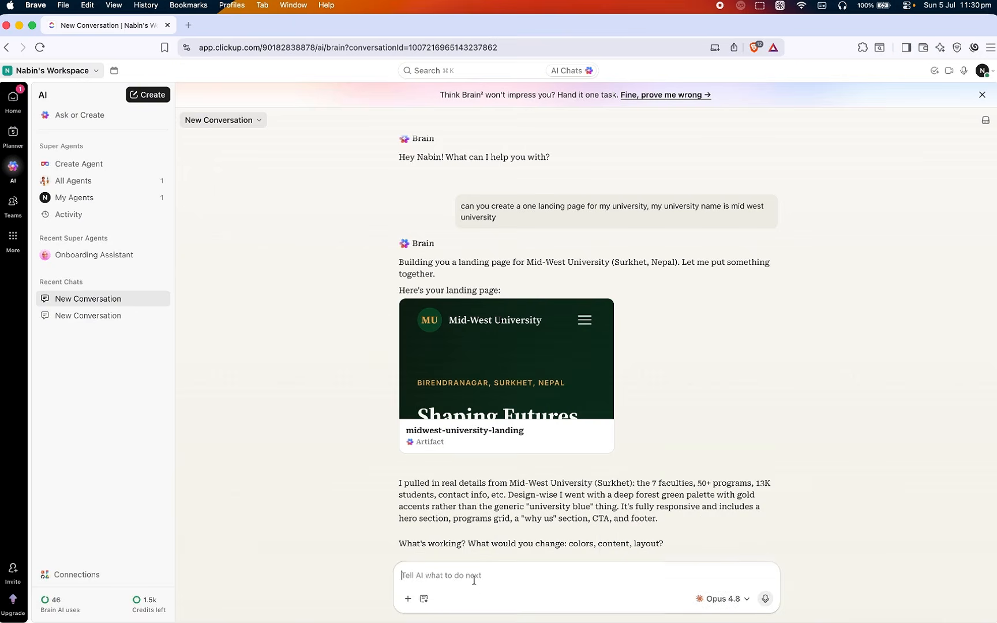
scroll(672, 494, "down", 3)
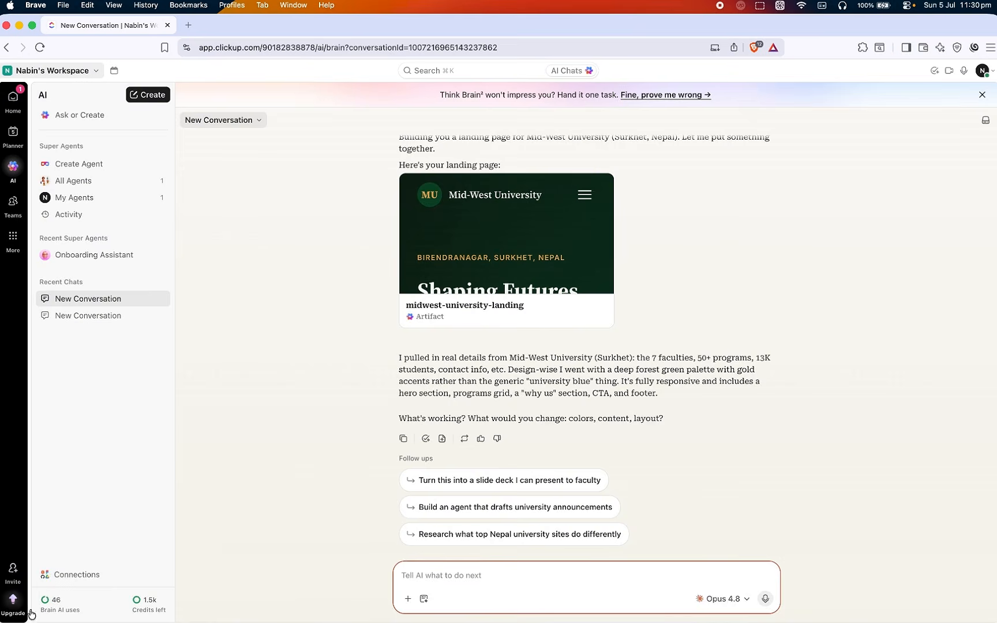
mouse_move(61, 612)
Send Brain the prompt "can you build a Space Shooter game with this feature→ Spaceship Enemy spawning Shooting Explosion animation Health Score", one feature per line.
left_click(454, 571)
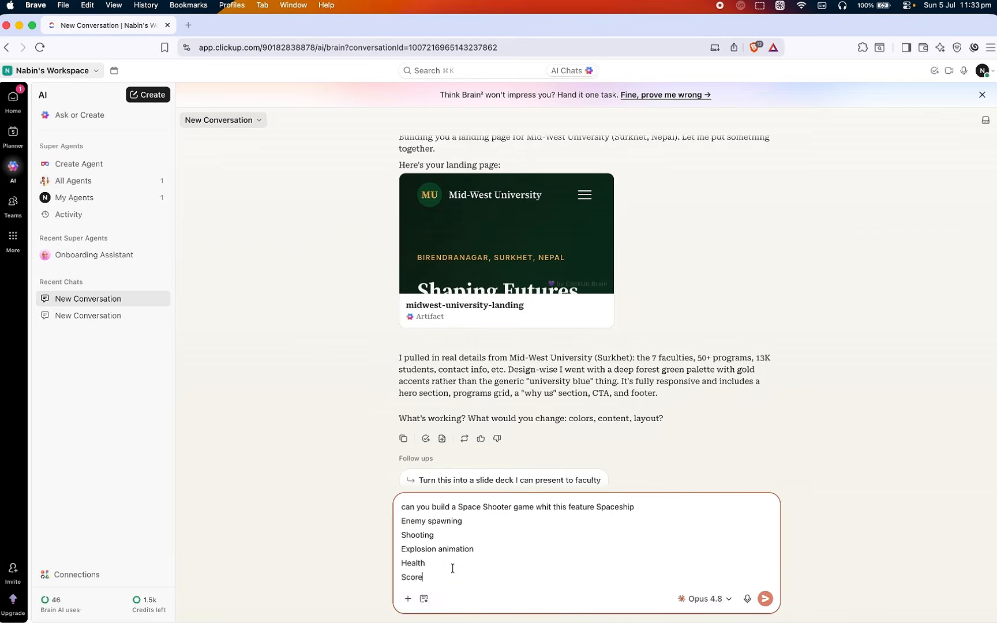
type("can you build a Space Shooter game whit this feature Spaceship Enemy spawning Shooting Explosion animation Health Score")
left_click(592, 507)
type("->")
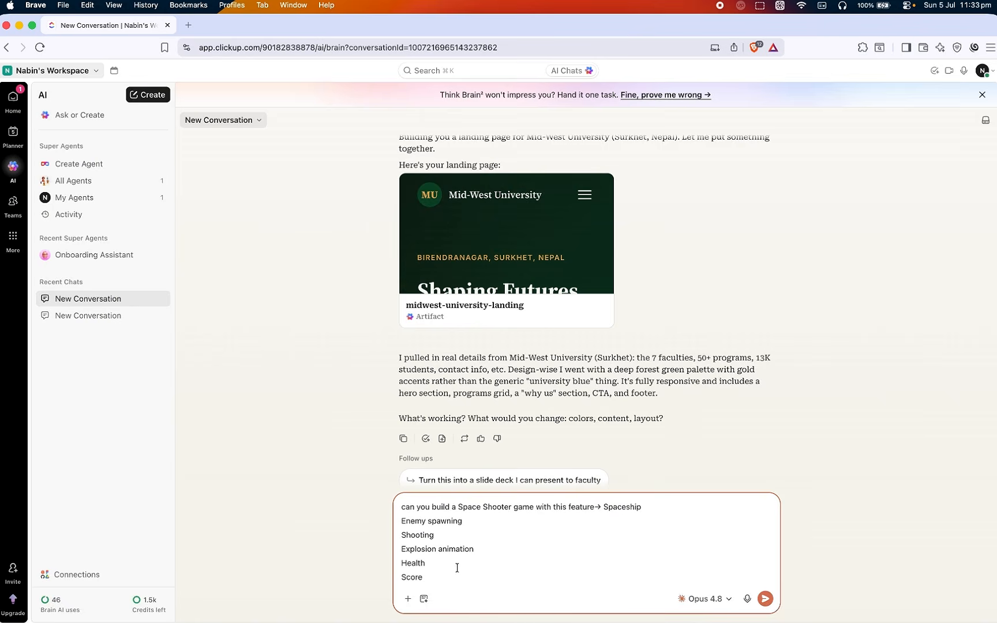
mouse_move(56, 612)
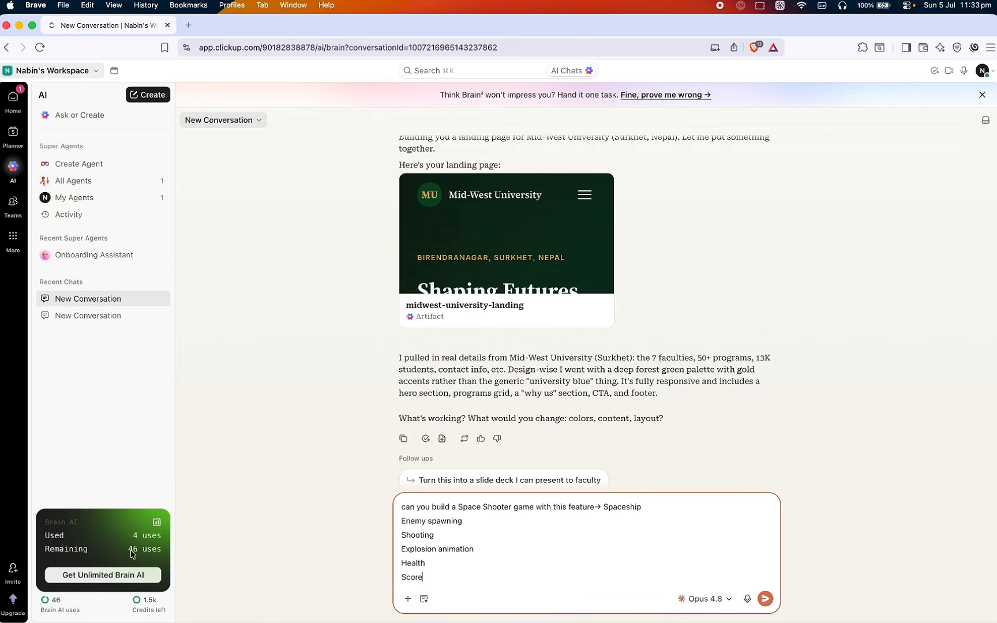
left_click(453, 588)
key("Return")
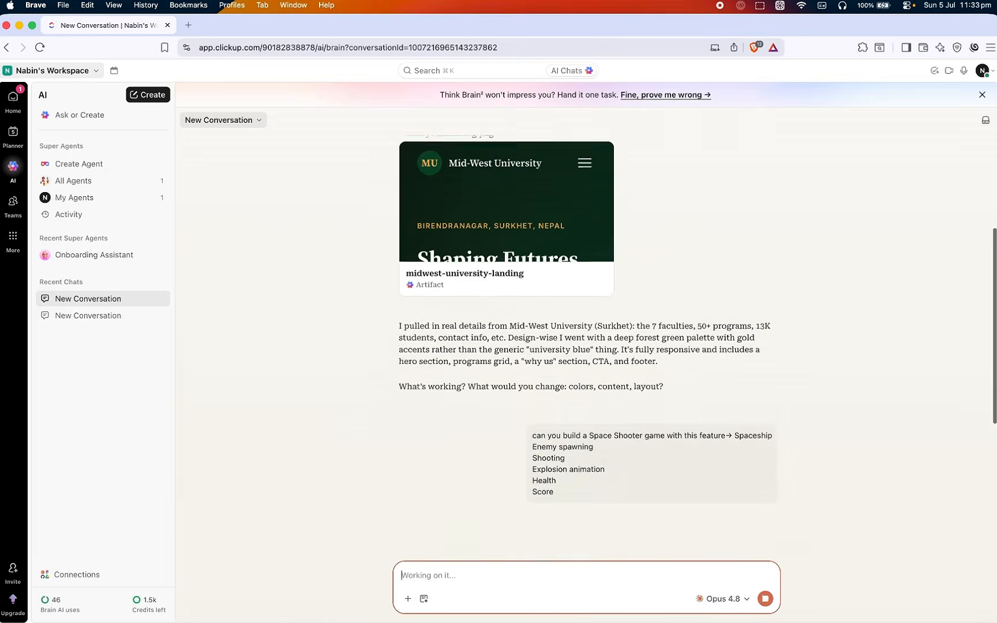
Check the remaining Brain AI uses and credits, and open the generated space-shooter artifact in its own browser tab.
mouse_move(50, 606)
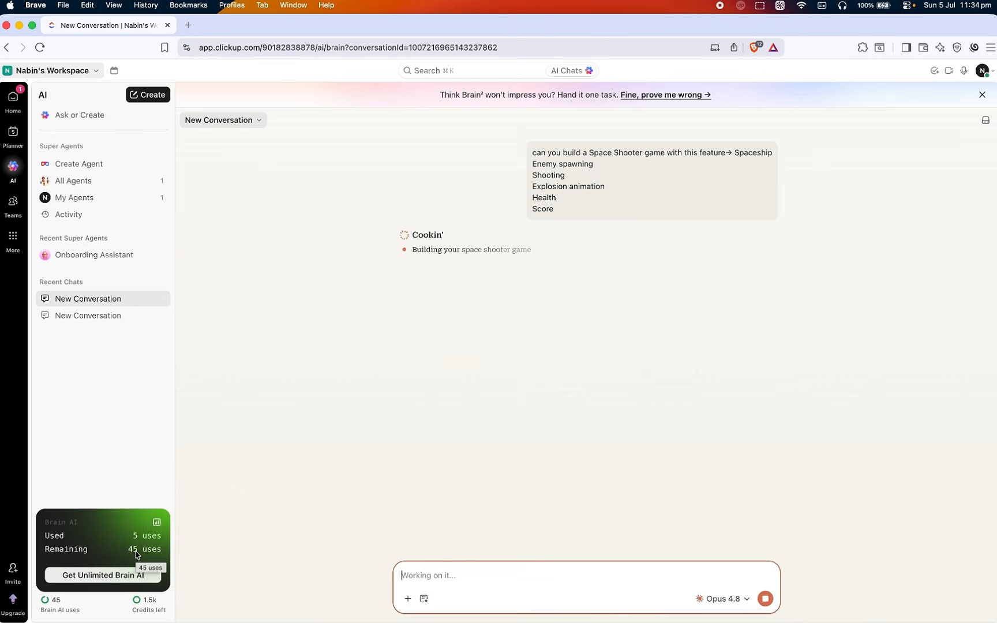
mouse_move(141, 601)
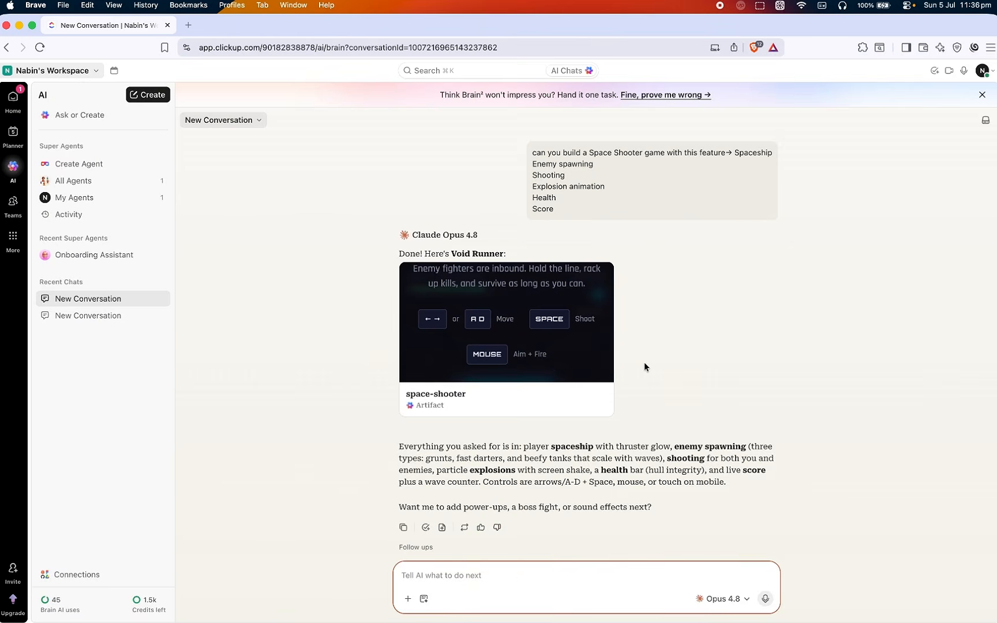
mouse_move(524, 346)
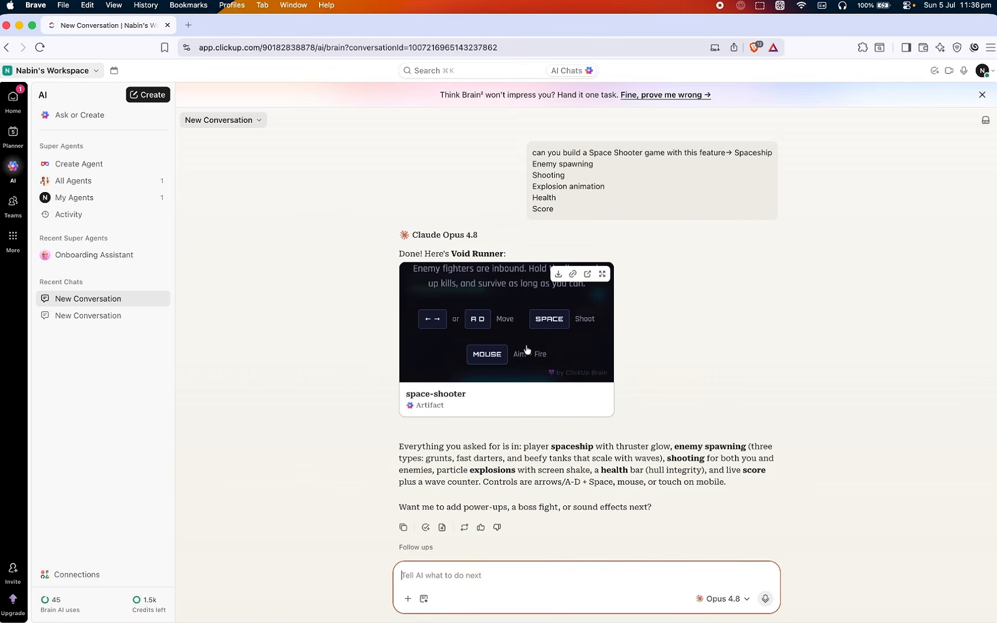
left_click(588, 275)
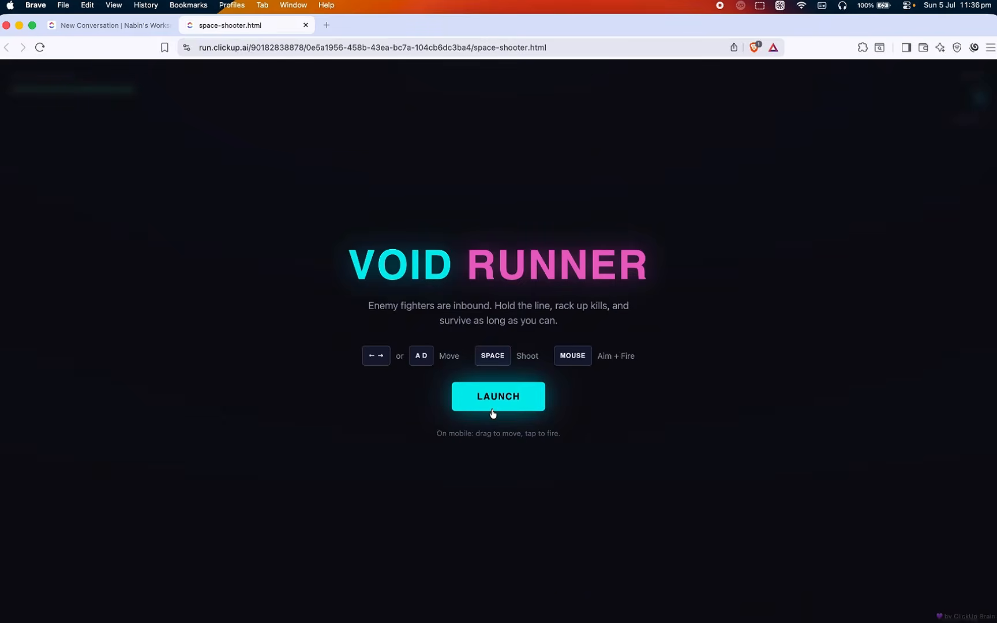
Launch Void Runner and test its keyboard controls by steering the ship sideways and shooting enemies until the game ends.
left_click(496, 396)
key("Right")
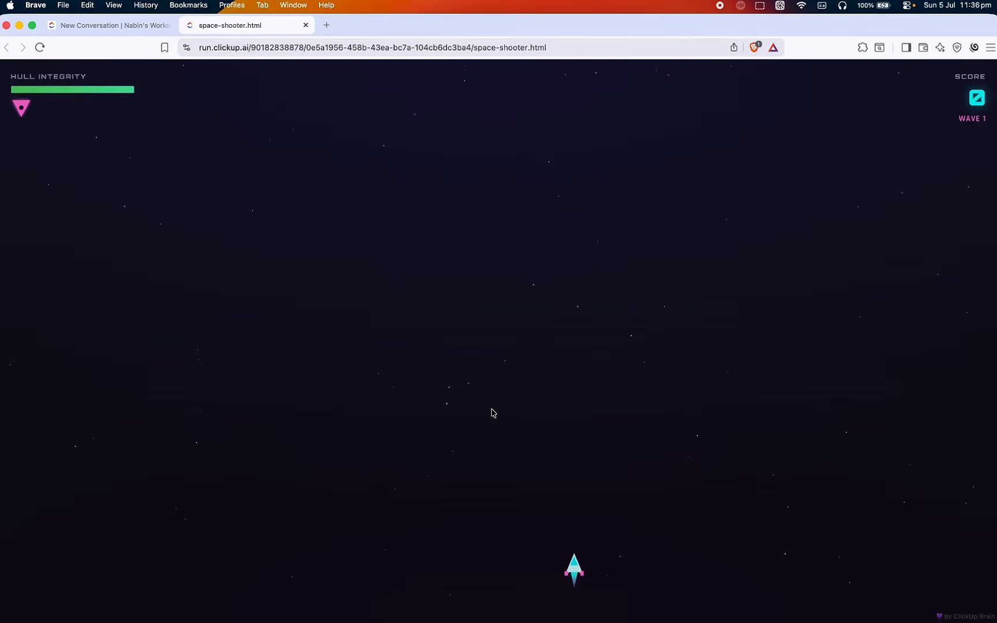
key("Left")
key("Left")
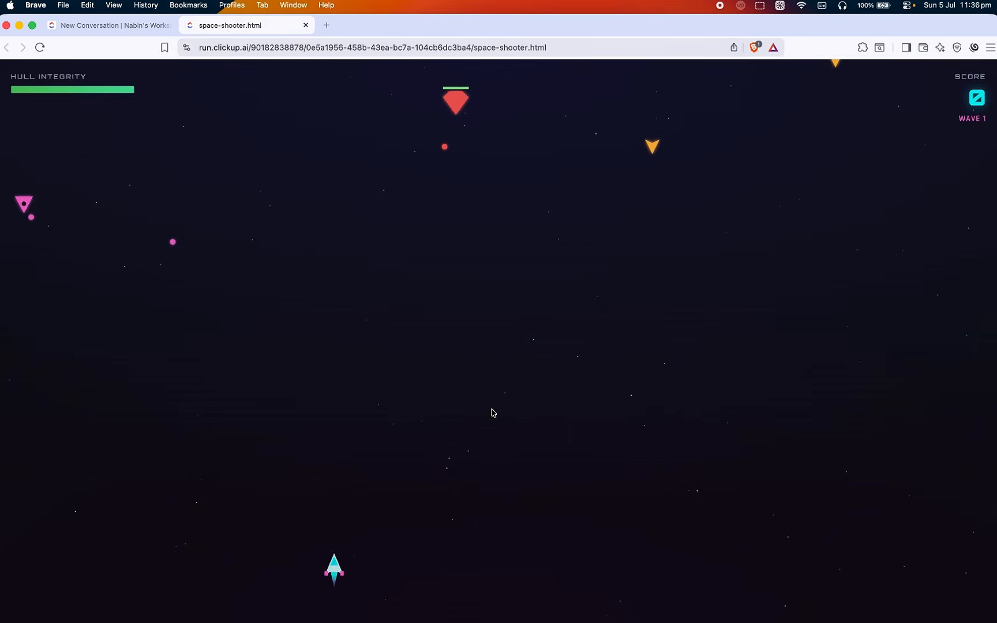
key("space")
key("Right")
key("Right")
key("space")
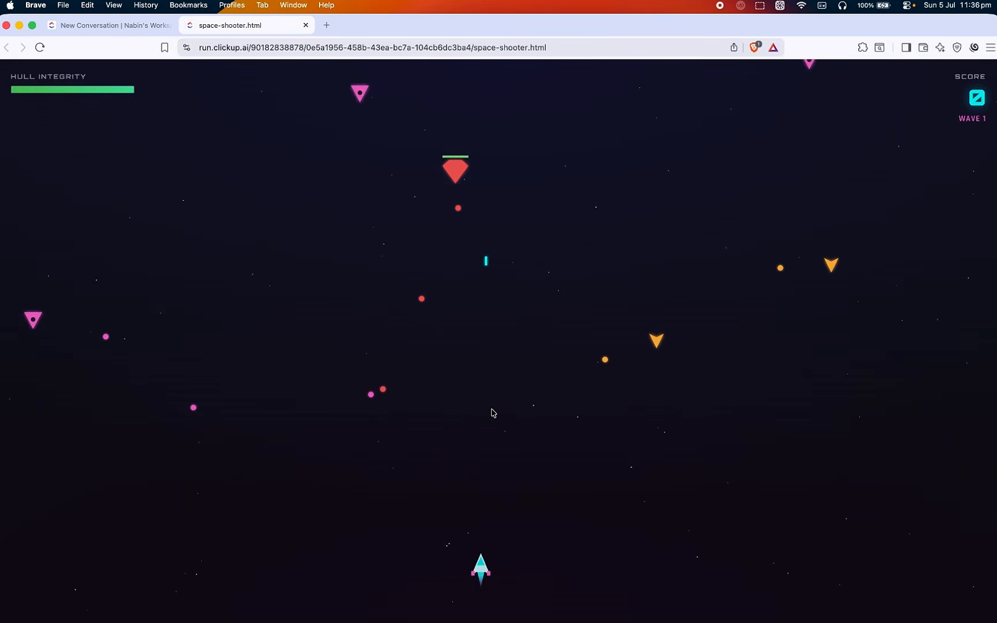
key("Left")
key("space")
key("space")
key("Left")
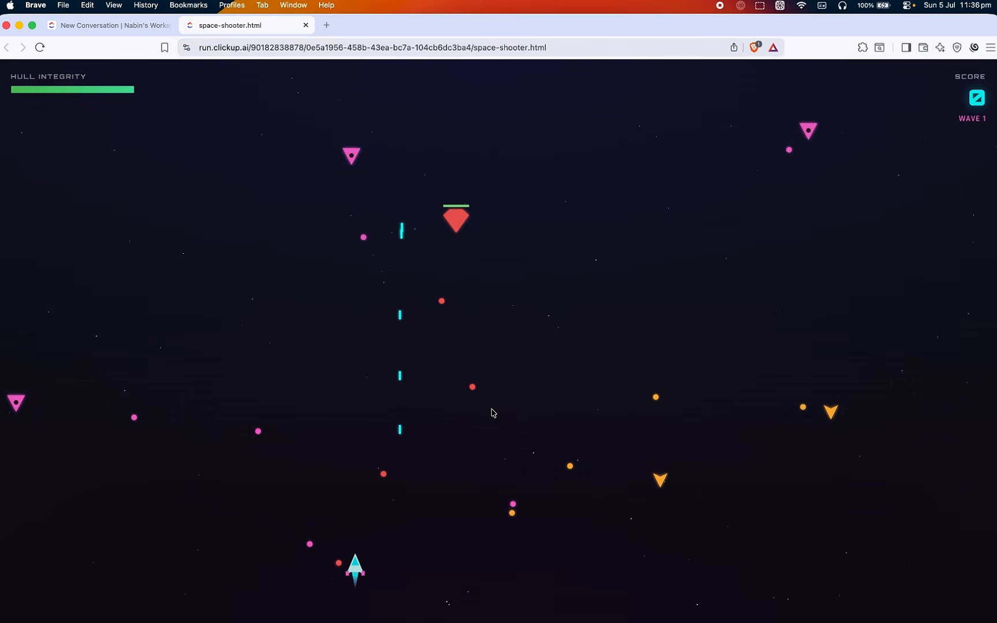
key("space")
key("Right")
key("space")
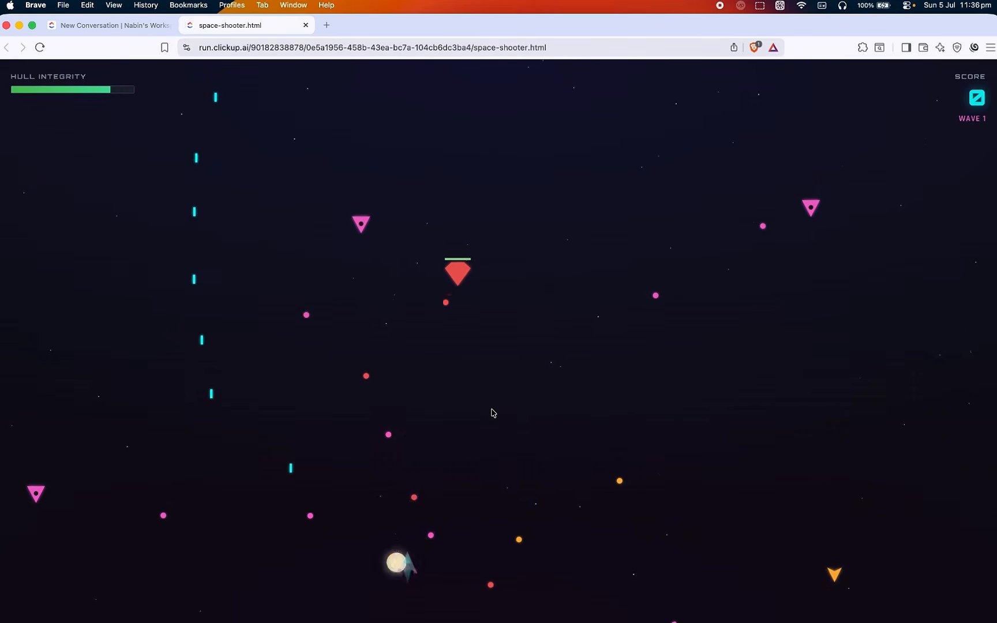
key("Right")
key("Left")
key("space")
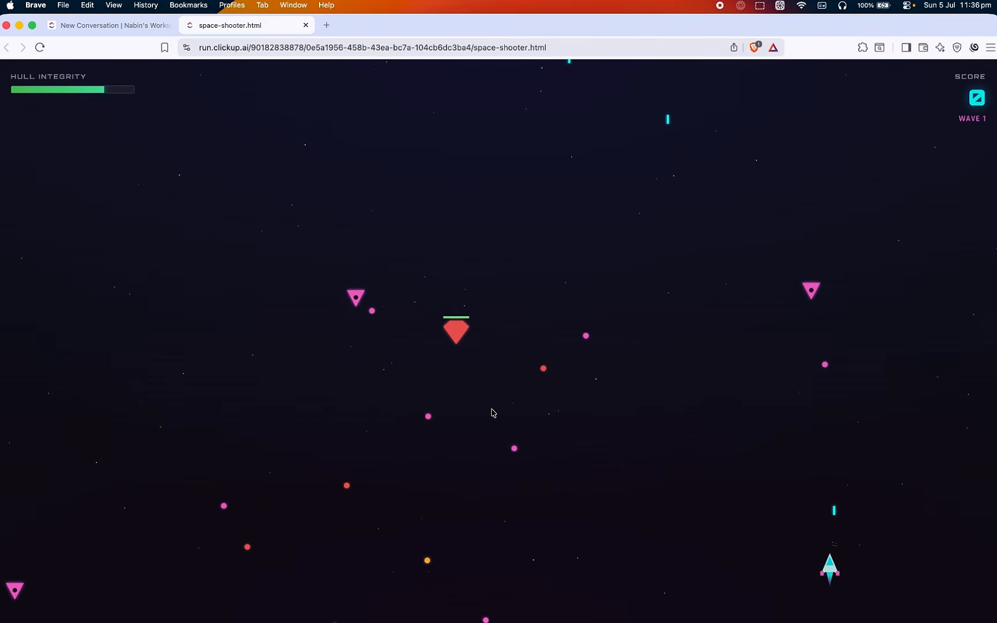
key("Left")
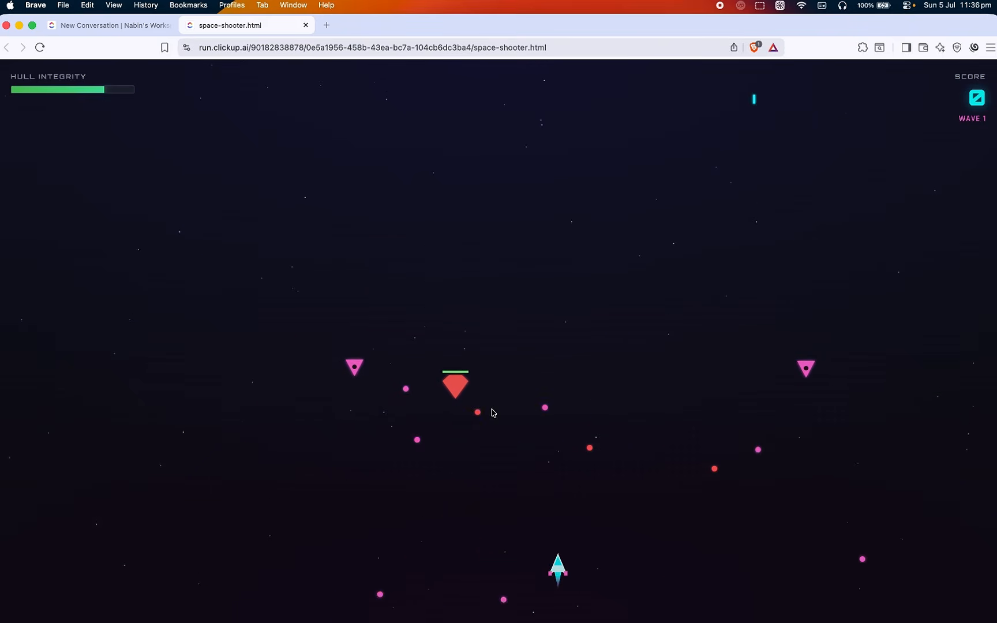
key("Right")
key("Right")
key("Left")
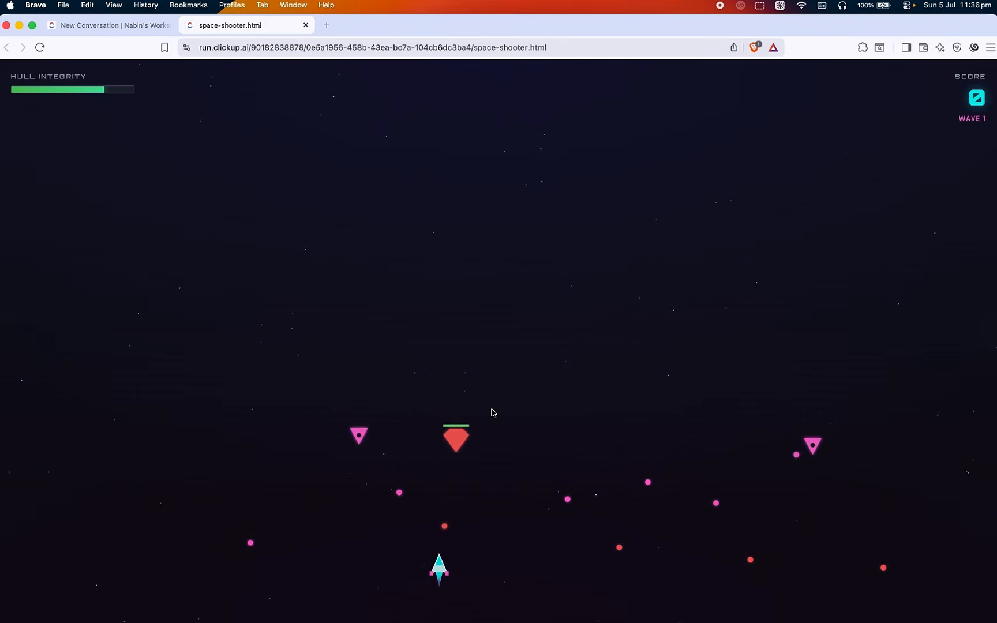
key("Right")
key("space")
key("space")
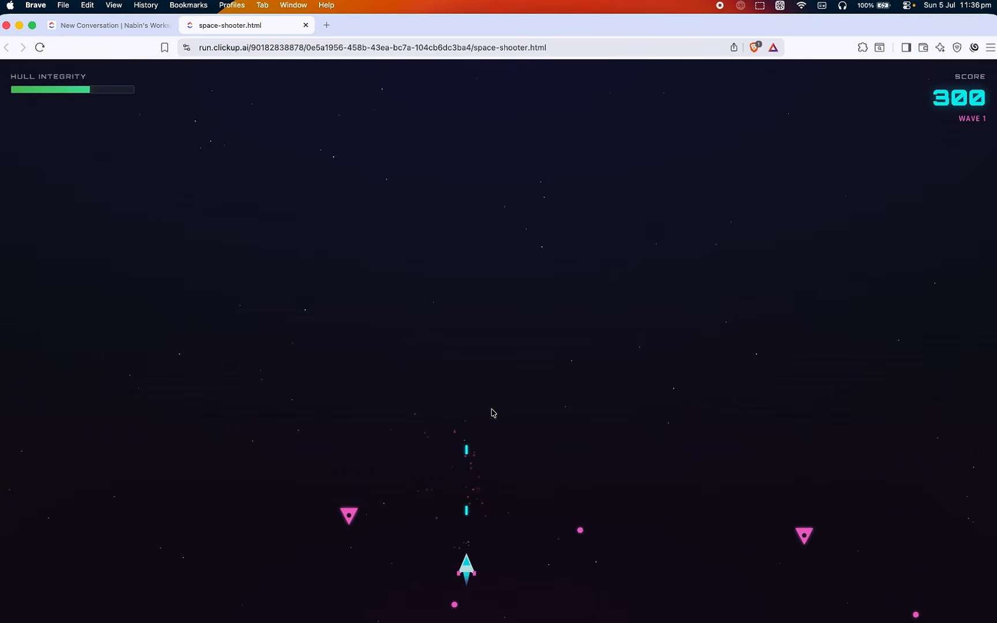
key("Right")
key("Right")
key("space")
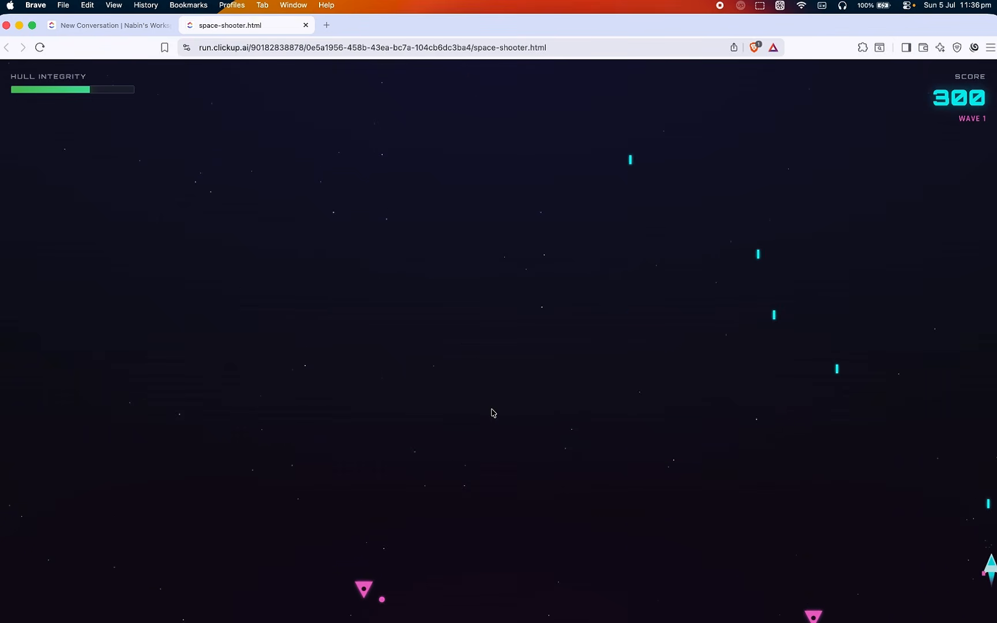
key("Left")
key("space")
key("Left")
key("space")
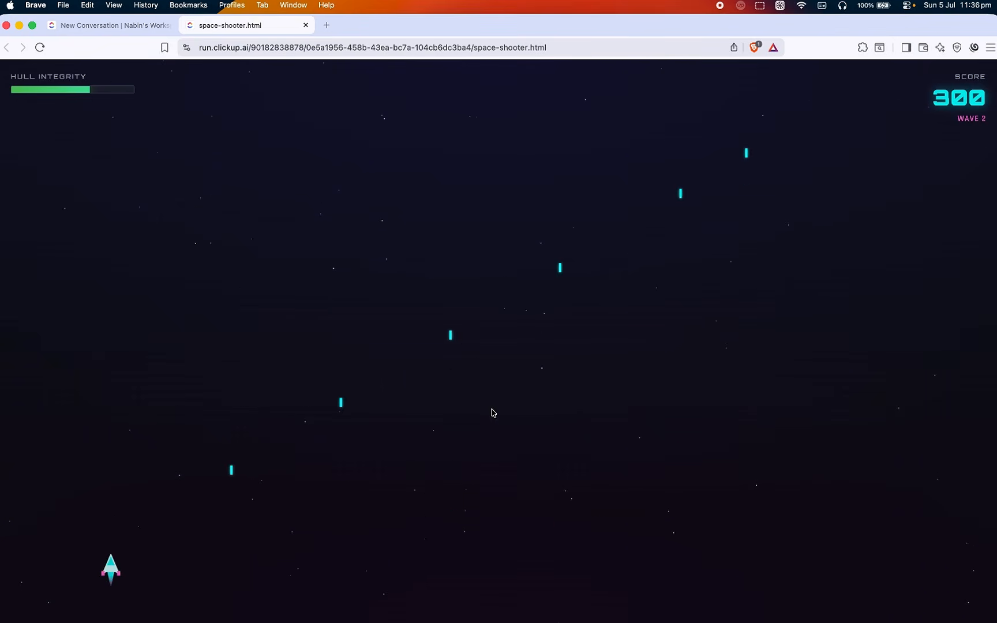
key("Right")
key("space")
key("Right")
key("space")
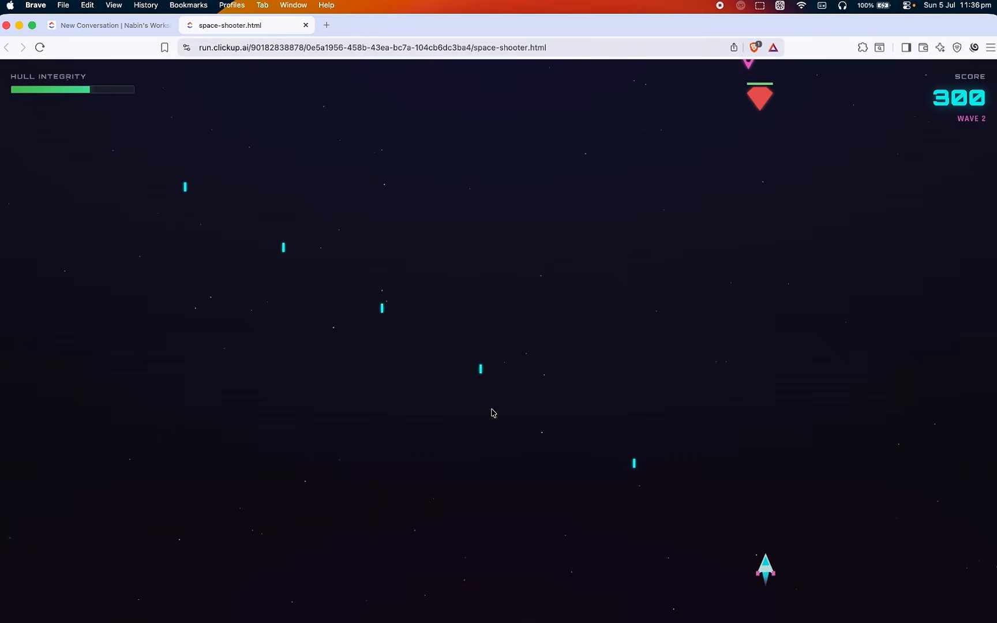
key("Left")
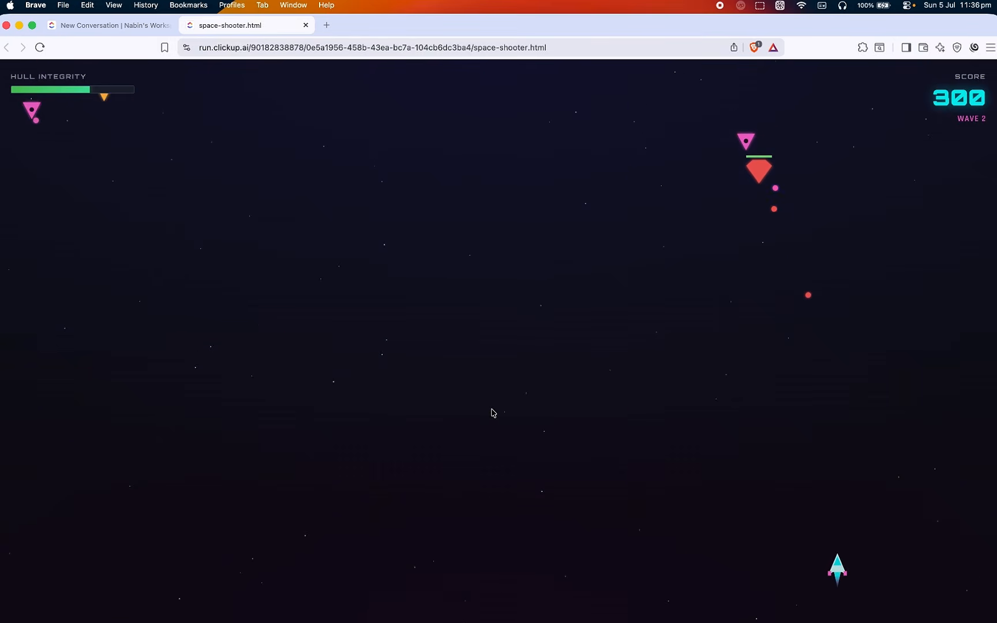
key("Right")
key("space")
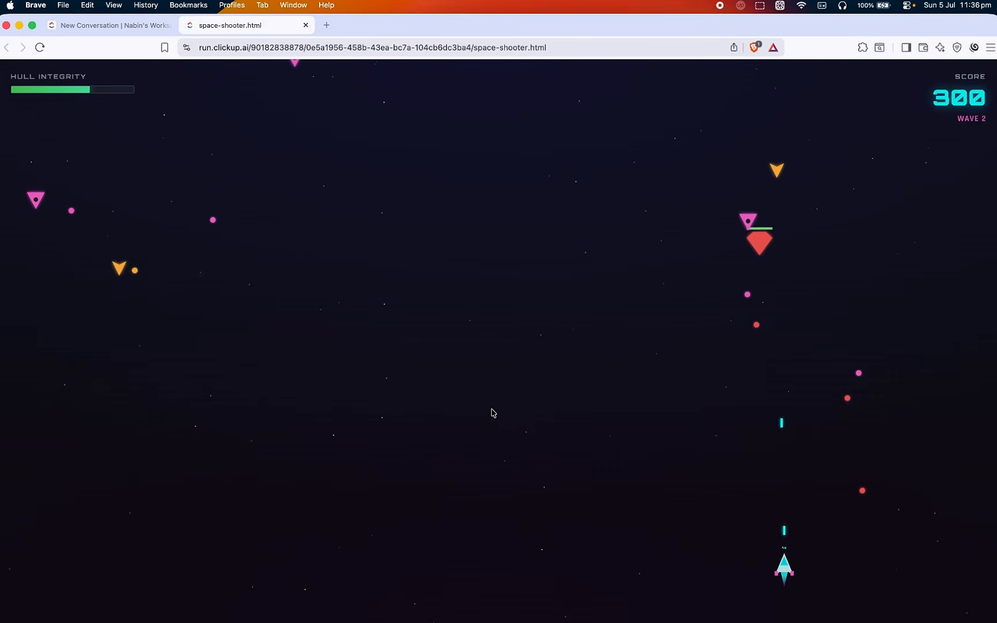
key("Left")
key("space")
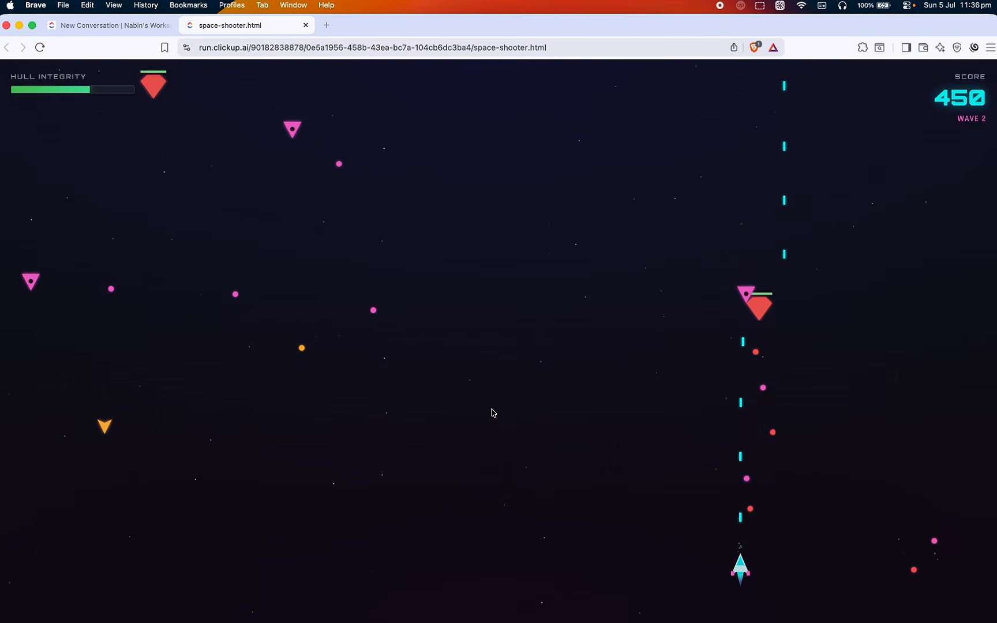
key("Right")
key("space")
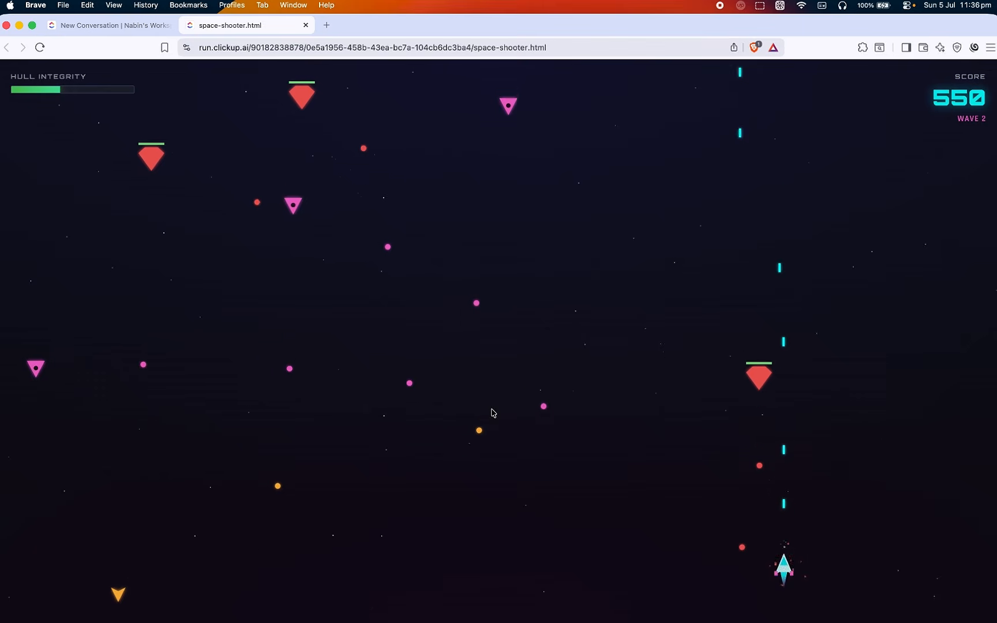
key("Left")
key("Right")
key("Right")
key("Left")
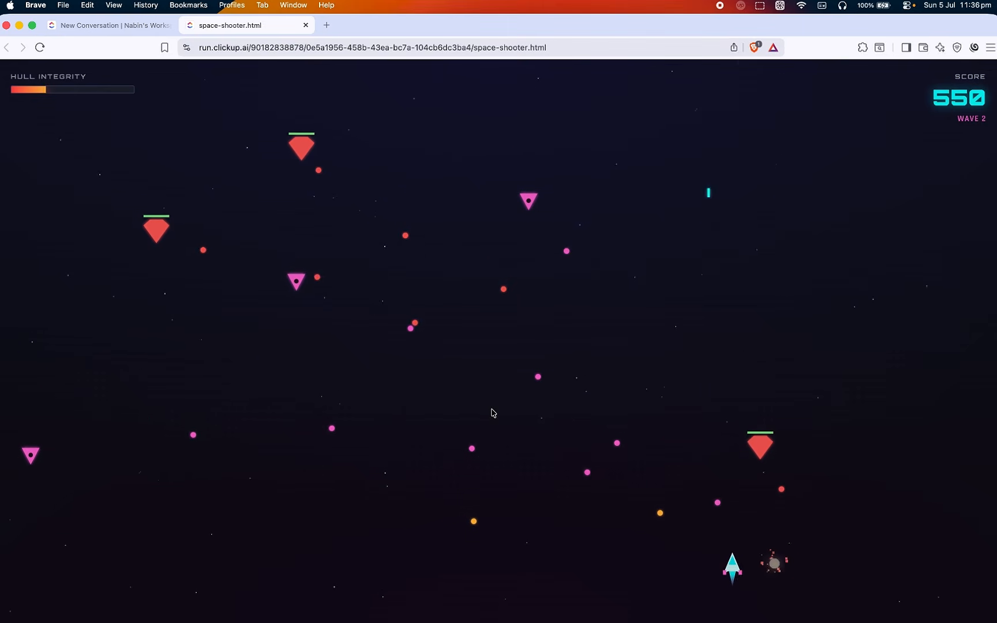
key("Right")
key("Right")
key("space")
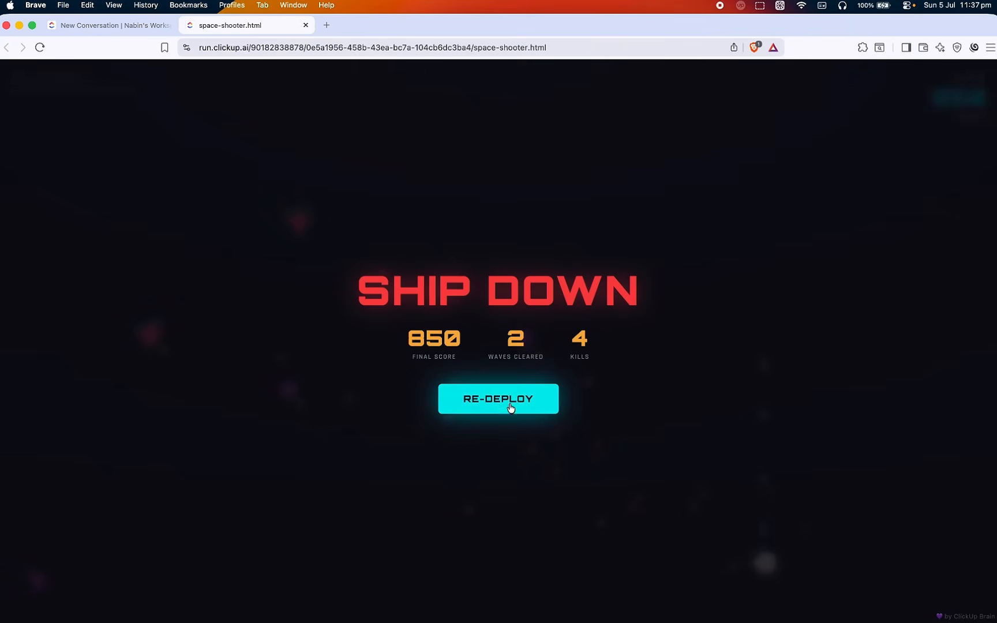
Restart Void Runner and test its mouse controls by aiming the ship and firing at enemies until the game ends.
left_click(510, 406)
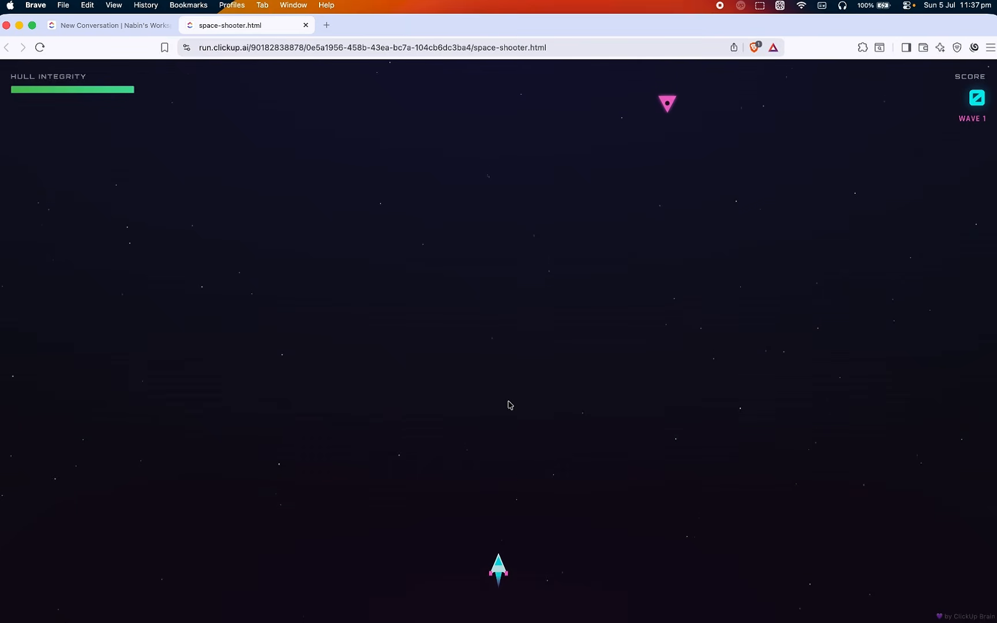
left_click_drag(568, 402, 620, 400)
left_click(679, 393)
left_click(680, 393)
left_click(681, 394)
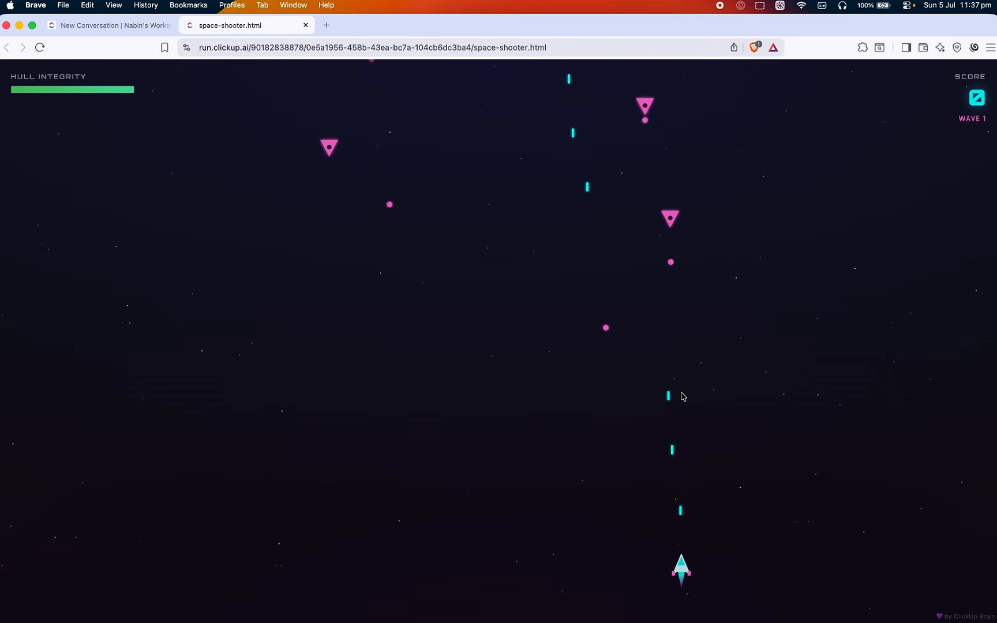
left_click(681, 393)
left_click(681, 393)
left_click(681, 394)
left_click(681, 393)
left_click(633, 401)
left_click(631, 401)
left_click(631, 402)
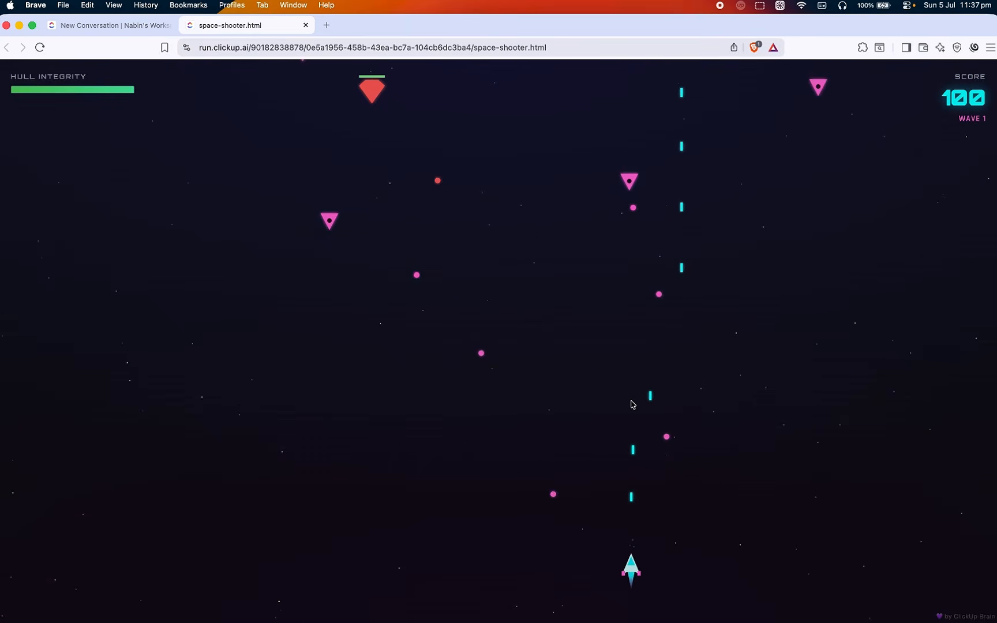
left_click(630, 402)
left_click(629, 403)
left_click(590, 412)
left_click(568, 413)
left_click(549, 415)
left_click(546, 416)
mouse_move(540, 418)
left_mouse_down()
mouse_move(307, 413)
mouse_move(822, 444)
mouse_move(621, 453)
mouse_move(200, 438)
mouse_move(38, 397)
mouse_move(443, 407)
mouse_move(763, 400)
mouse_move(866, 414)
mouse_move(721, 425)
mouse_move(582, 427)
mouse_move(354, 382)
mouse_move(927, 343)
mouse_move(147, 312)
mouse_move(184, 313)
left_mouse_up()
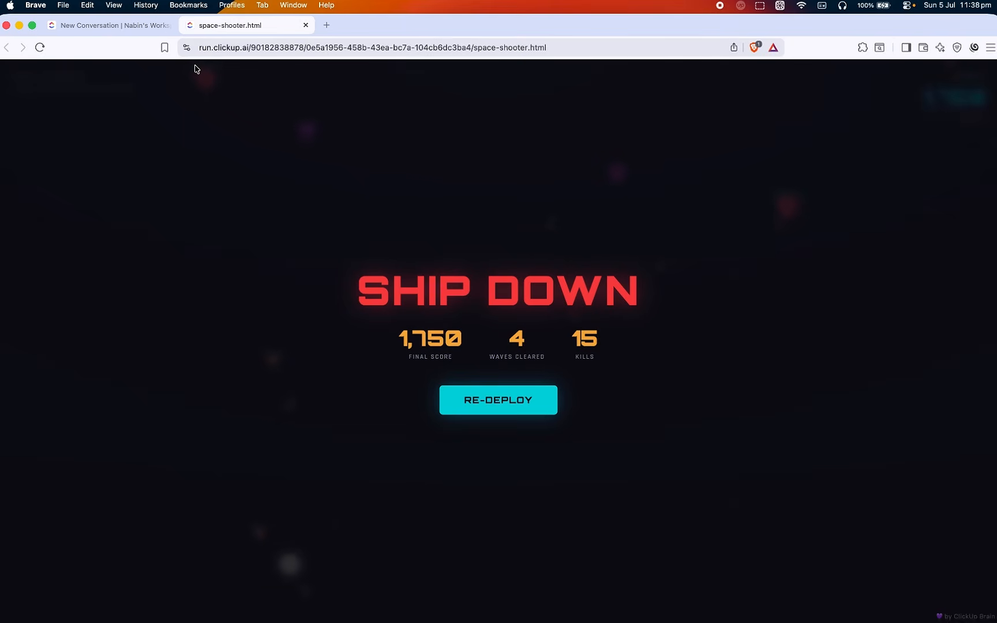
Return to the Brain chat and review the conversation from the Void Runner reply back to its first message.
left_click(115, 25)
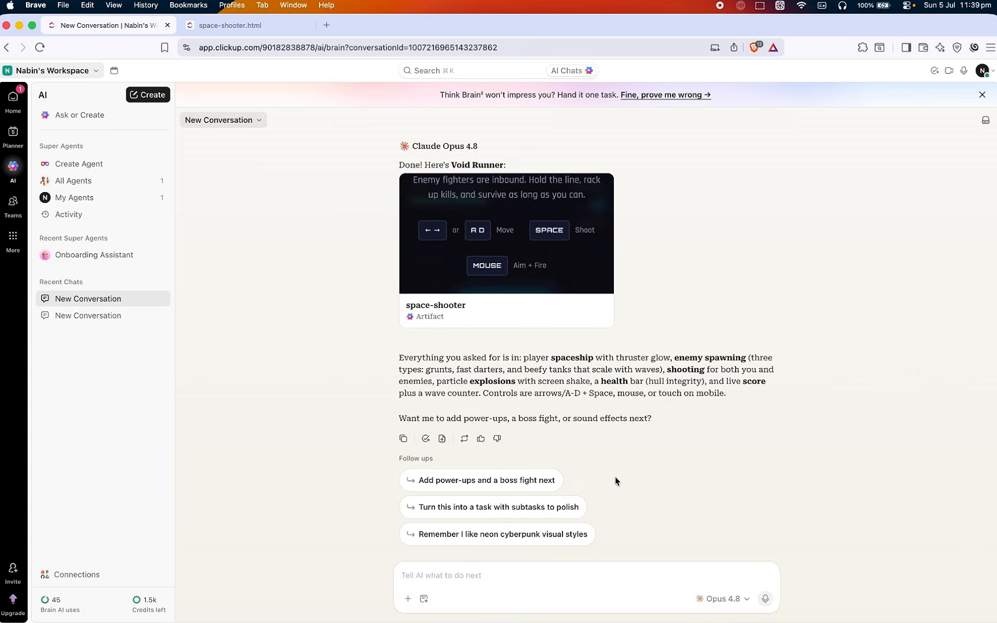
scroll(615, 480, "up", 15)
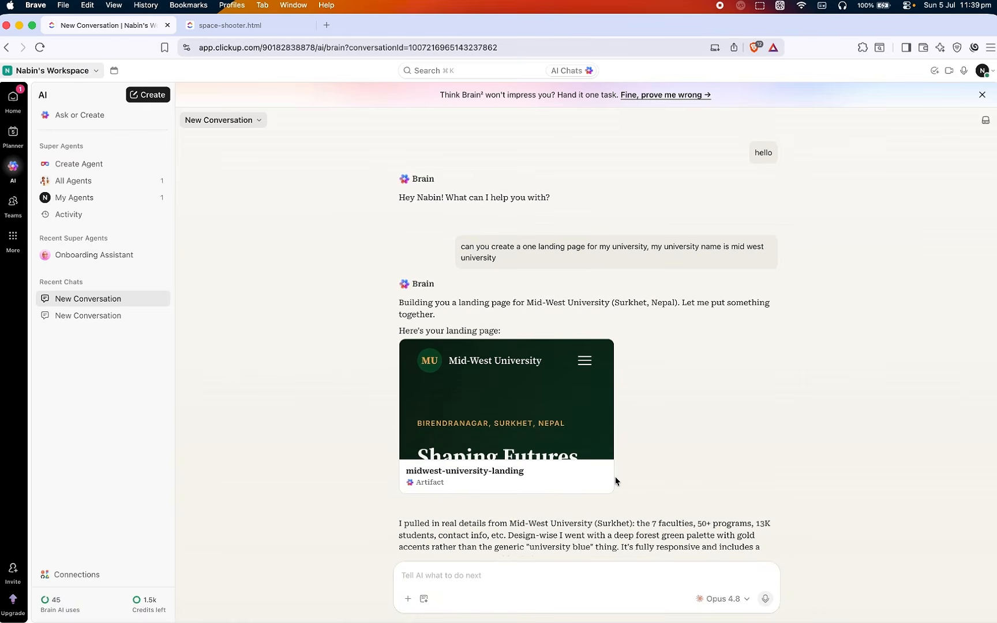